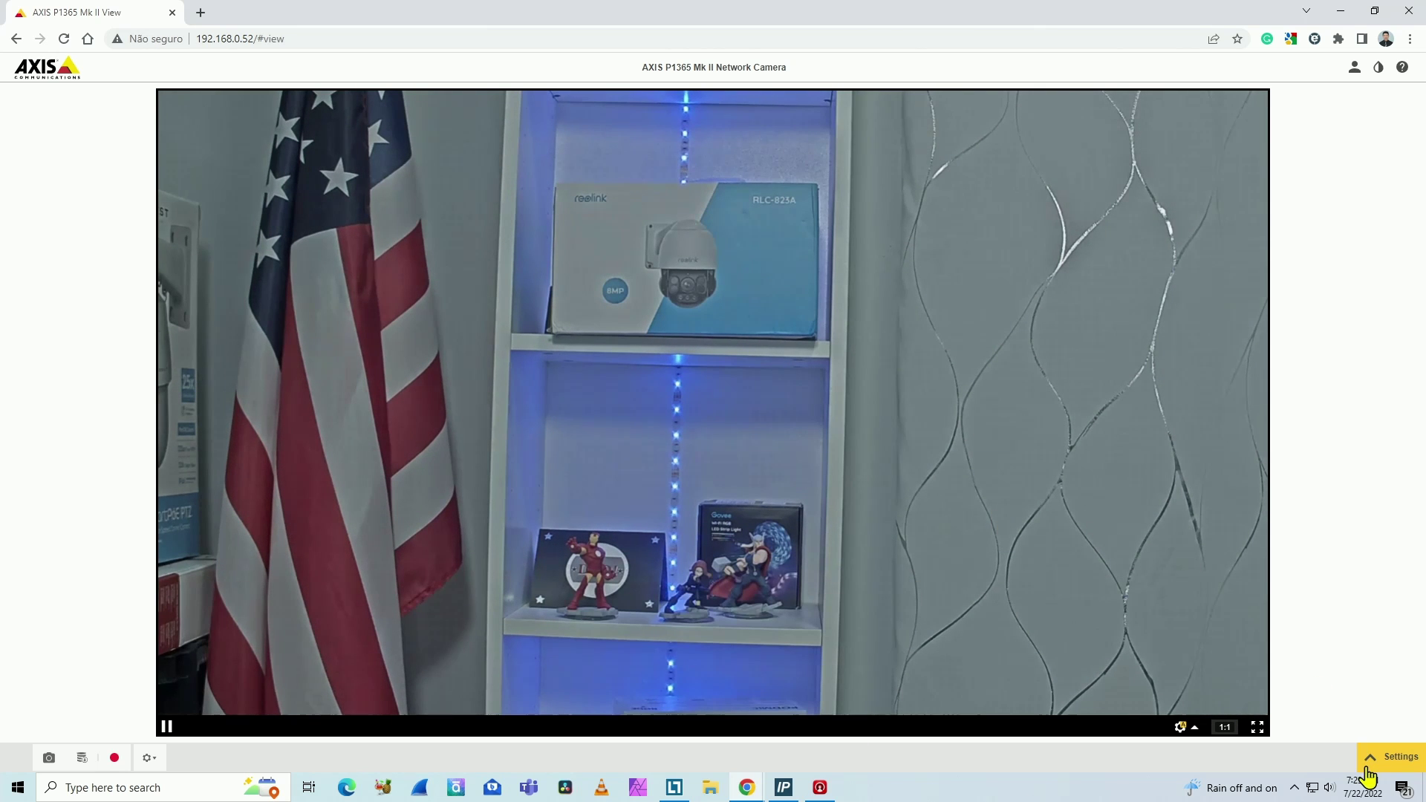
# - Open the System Storage settings page showing the 27.6 GB SD card
pyautogui.click(1367, 773)
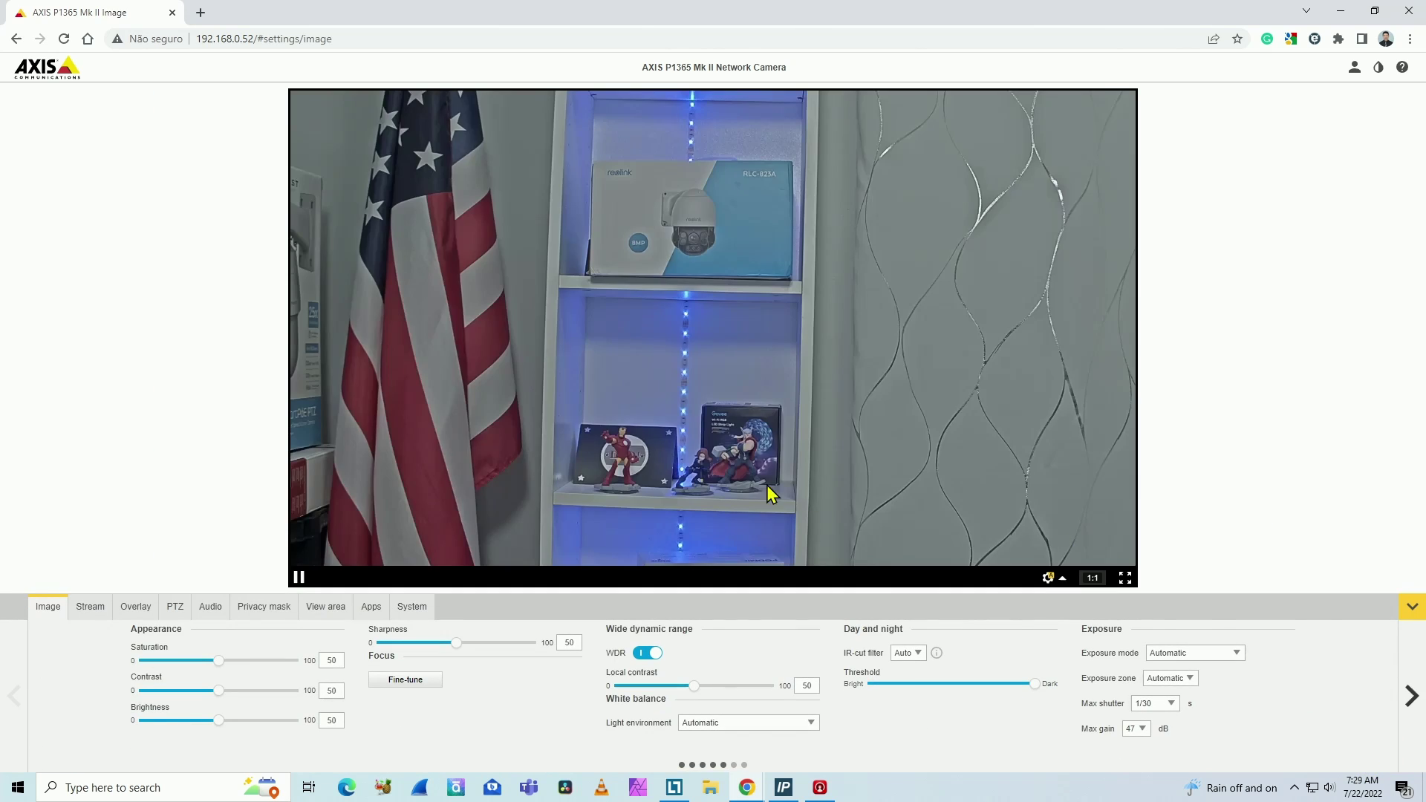
pyautogui.click(417, 610)
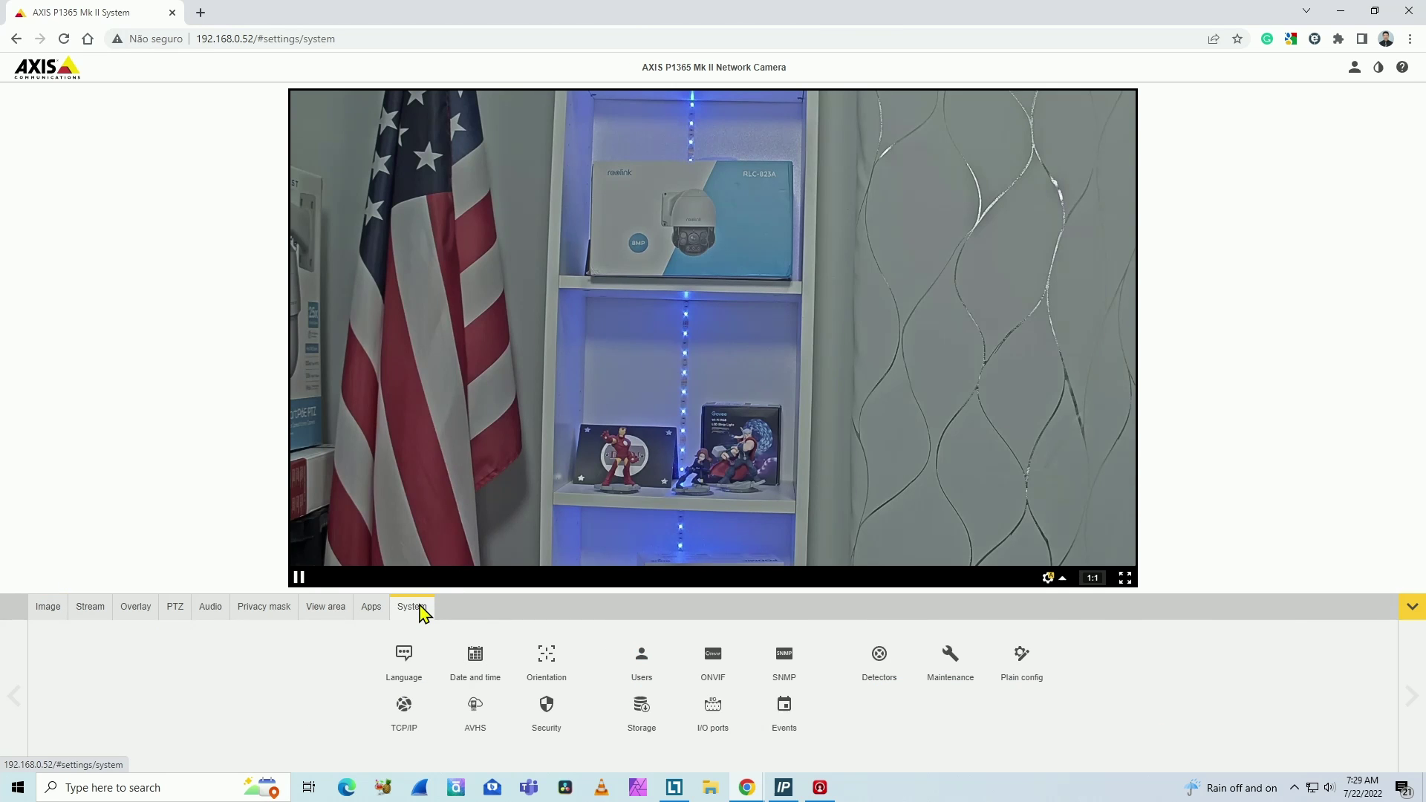
pyautogui.click(644, 709)
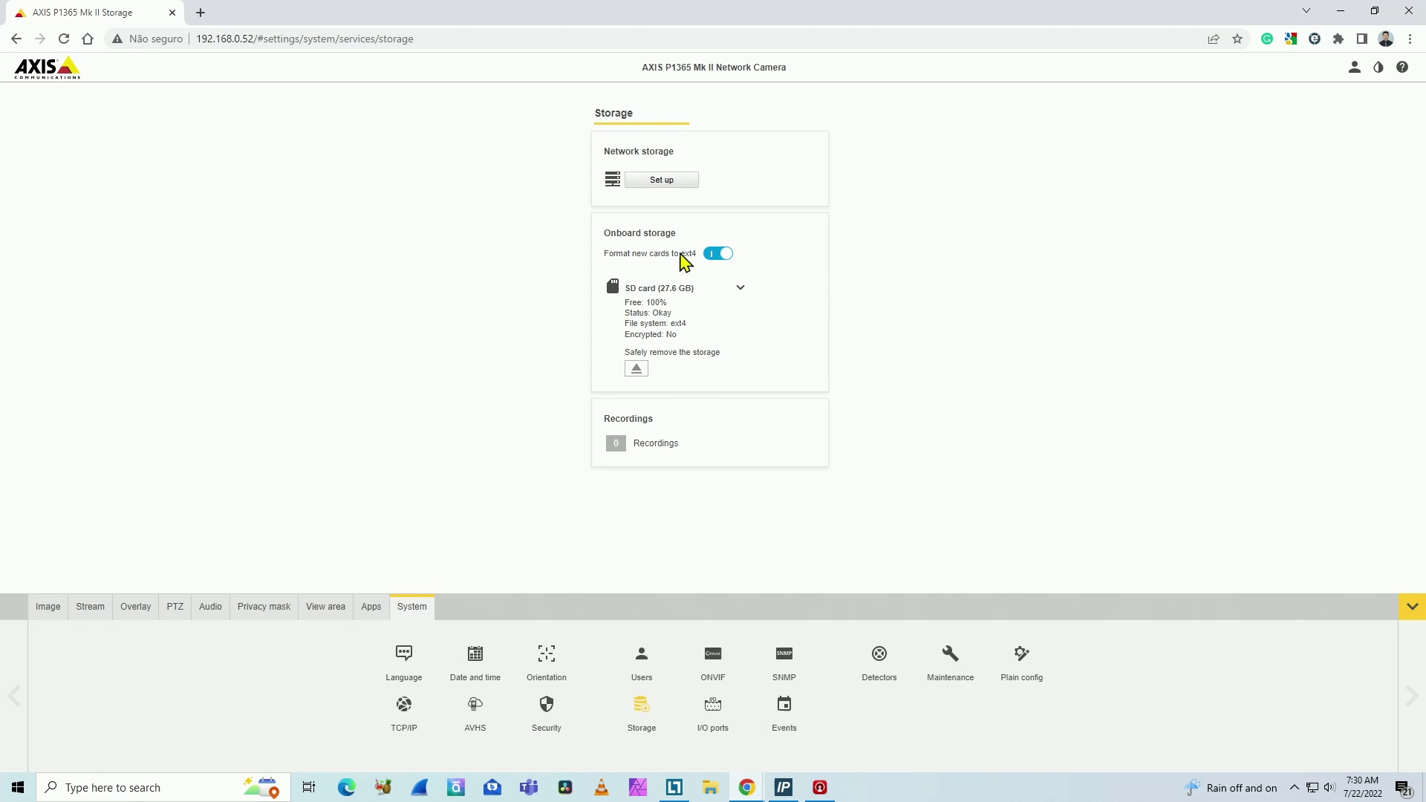
# - Expand the SD card entry, run Format (erase all) and confirm erasing everything
pyautogui.click(740, 289)
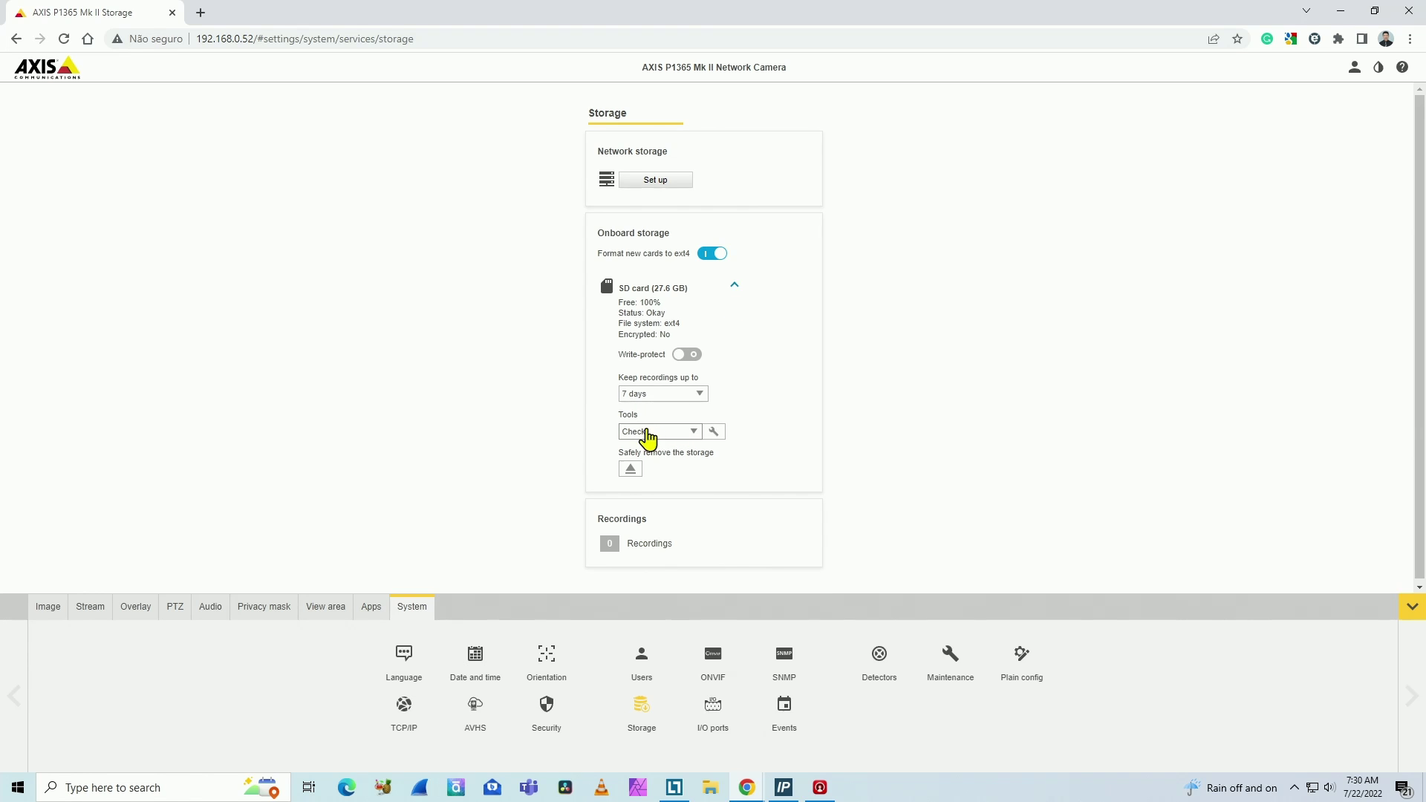
pyautogui.click(689, 437)
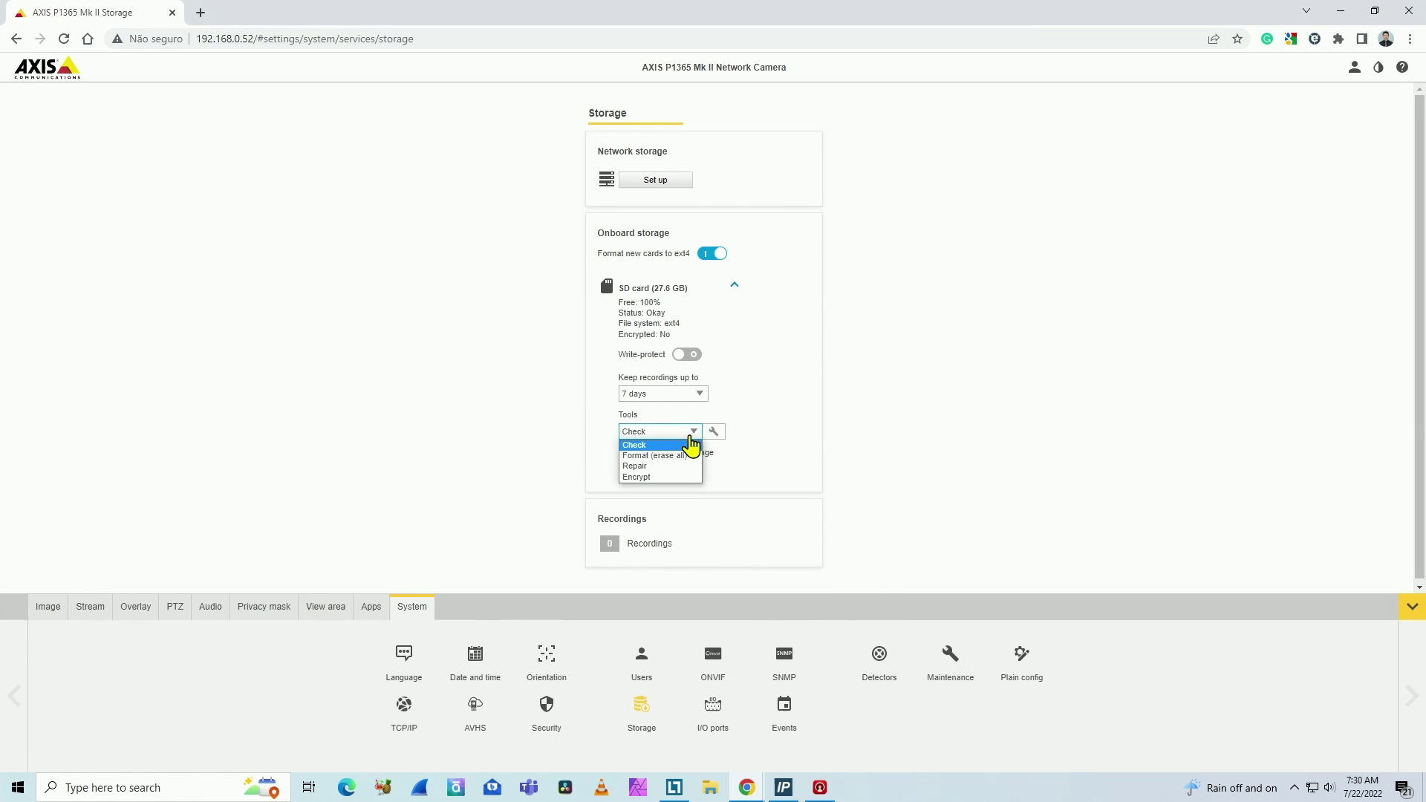
pyautogui.click(657, 456)
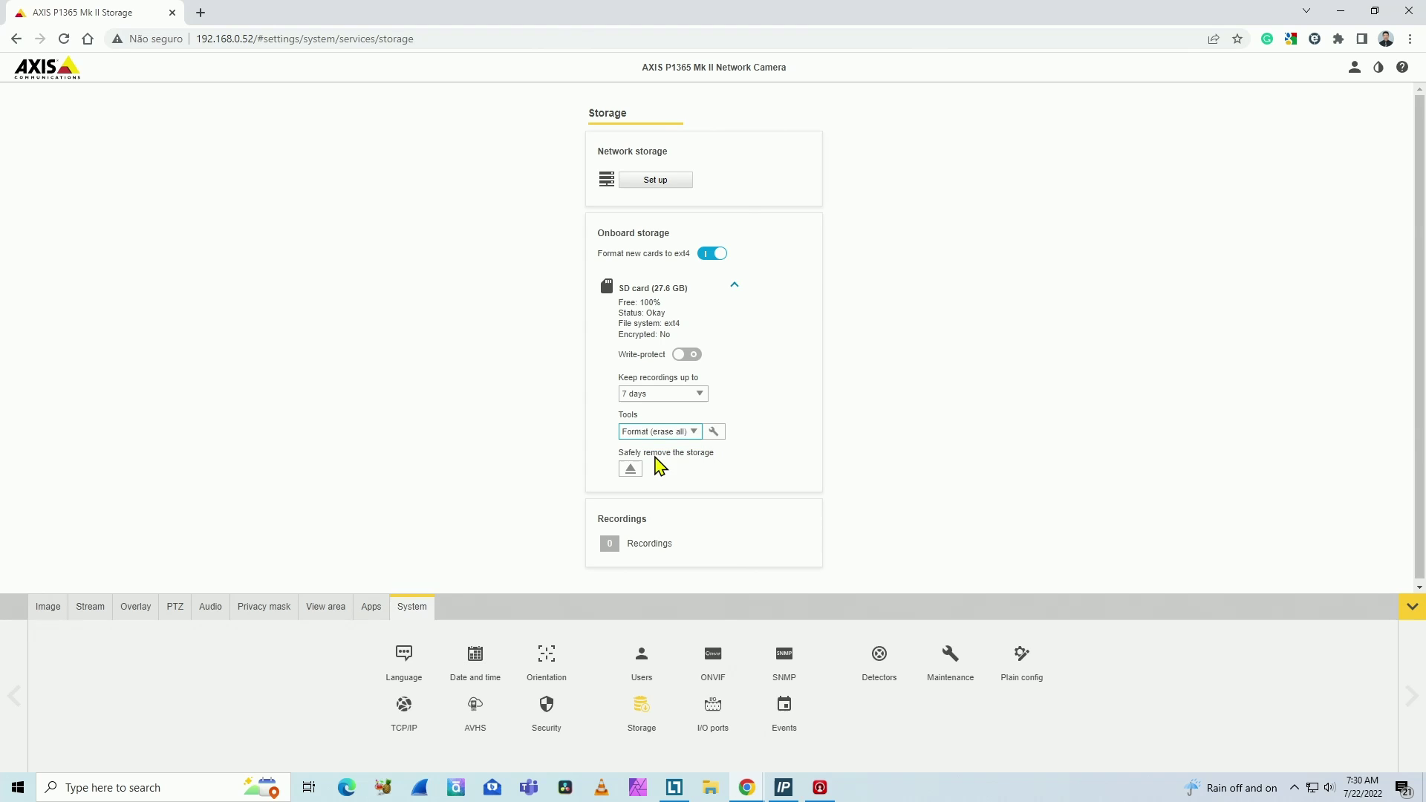
pyautogui.click(713, 432)
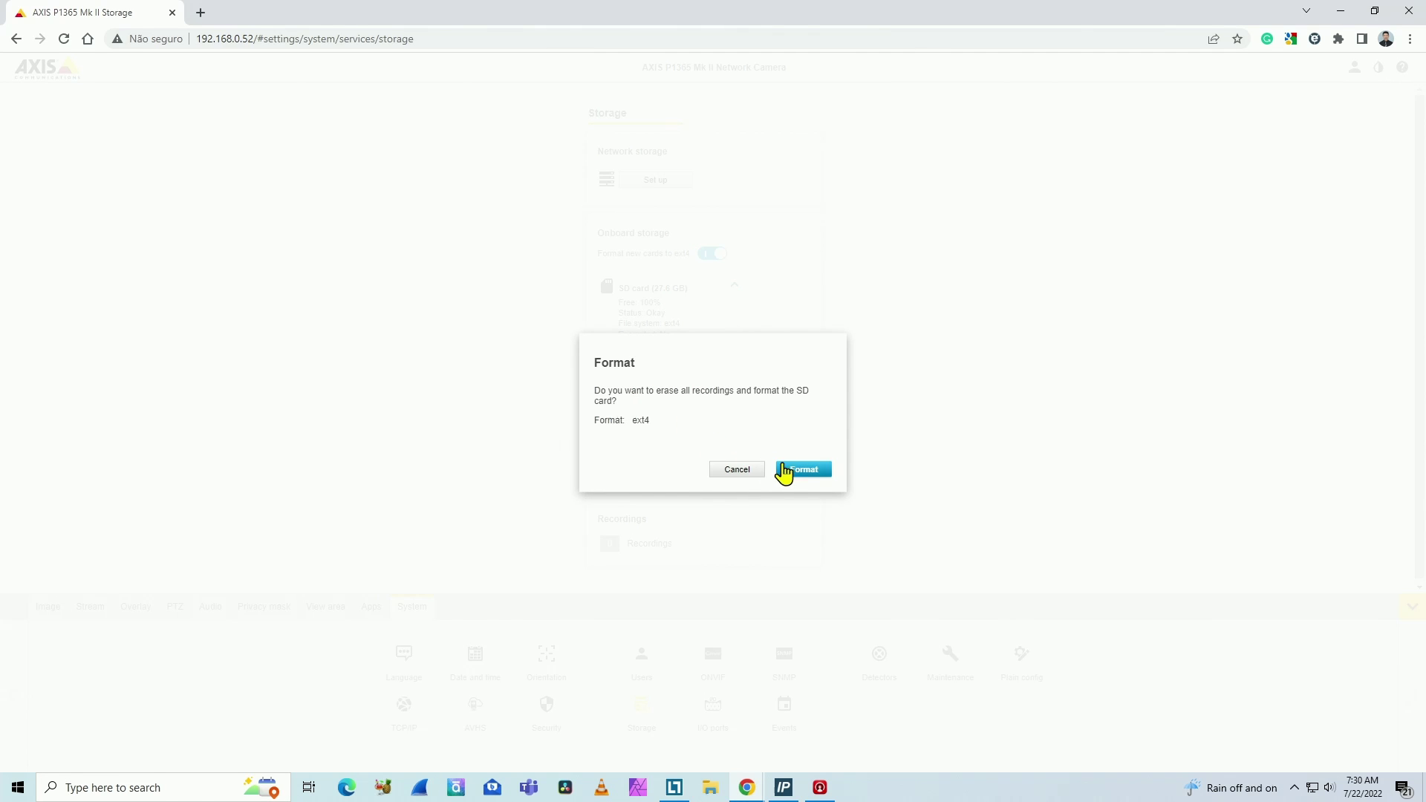
pyautogui.click(799, 474)
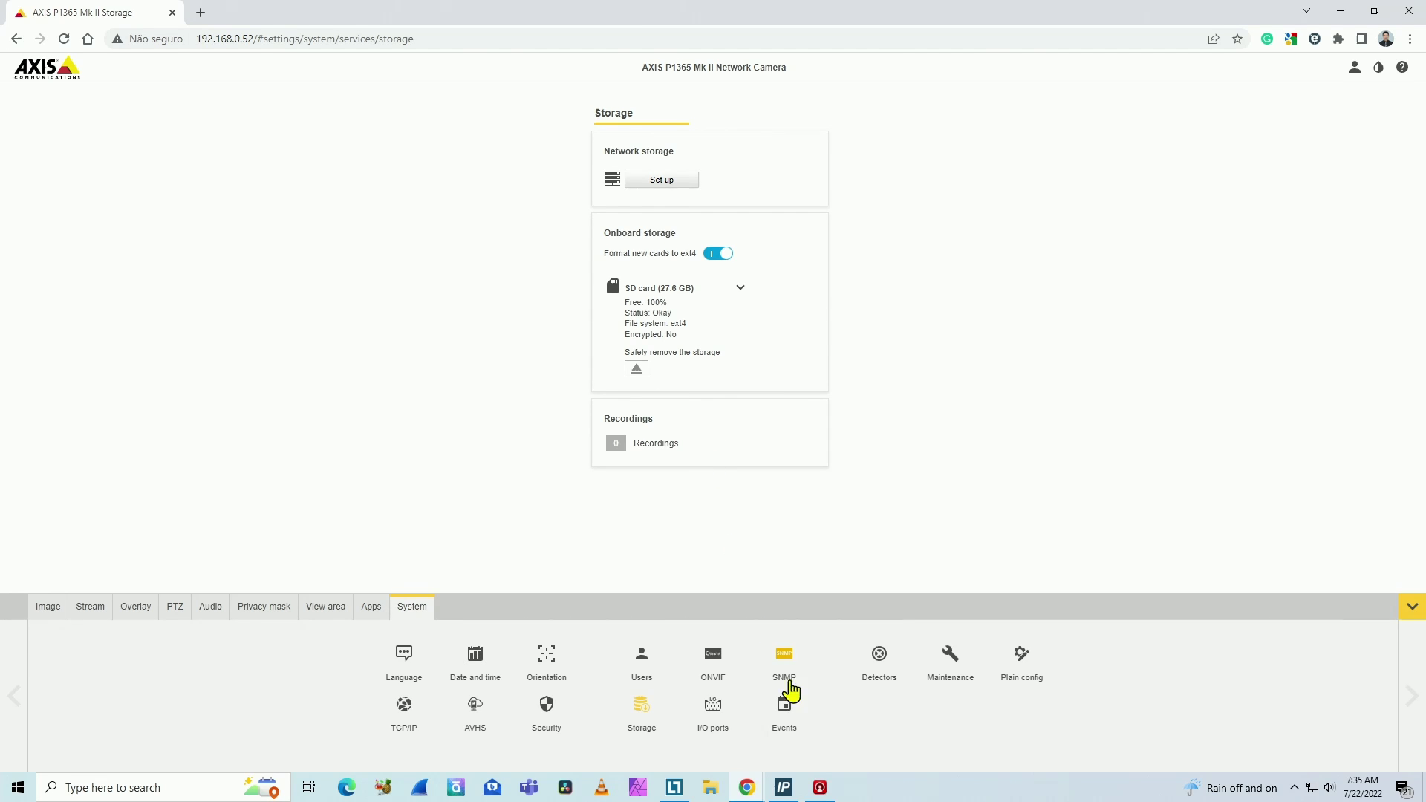
# - Create a new event rule named 'SD Cardd recording'
pyautogui.click(785, 709)
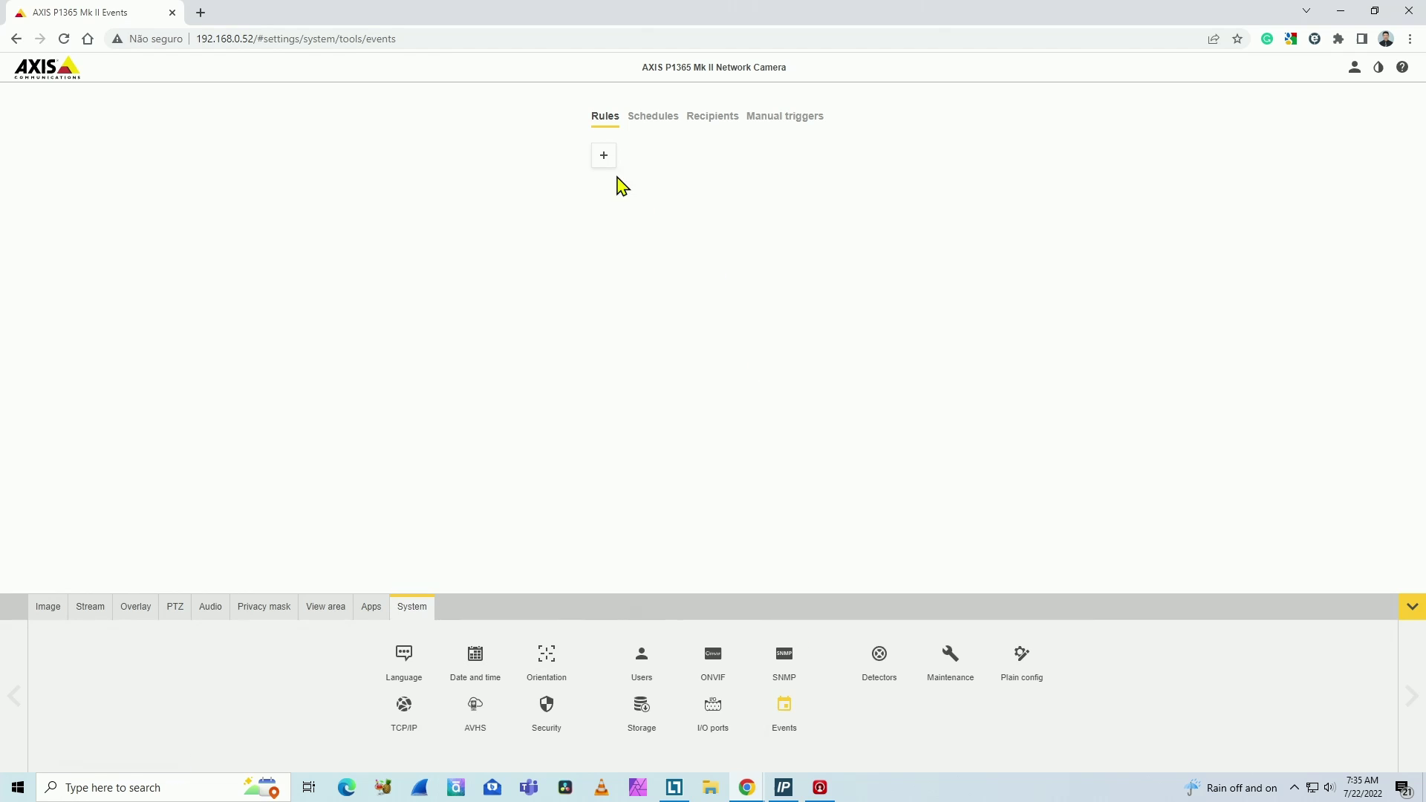
pyautogui.click(606, 156)
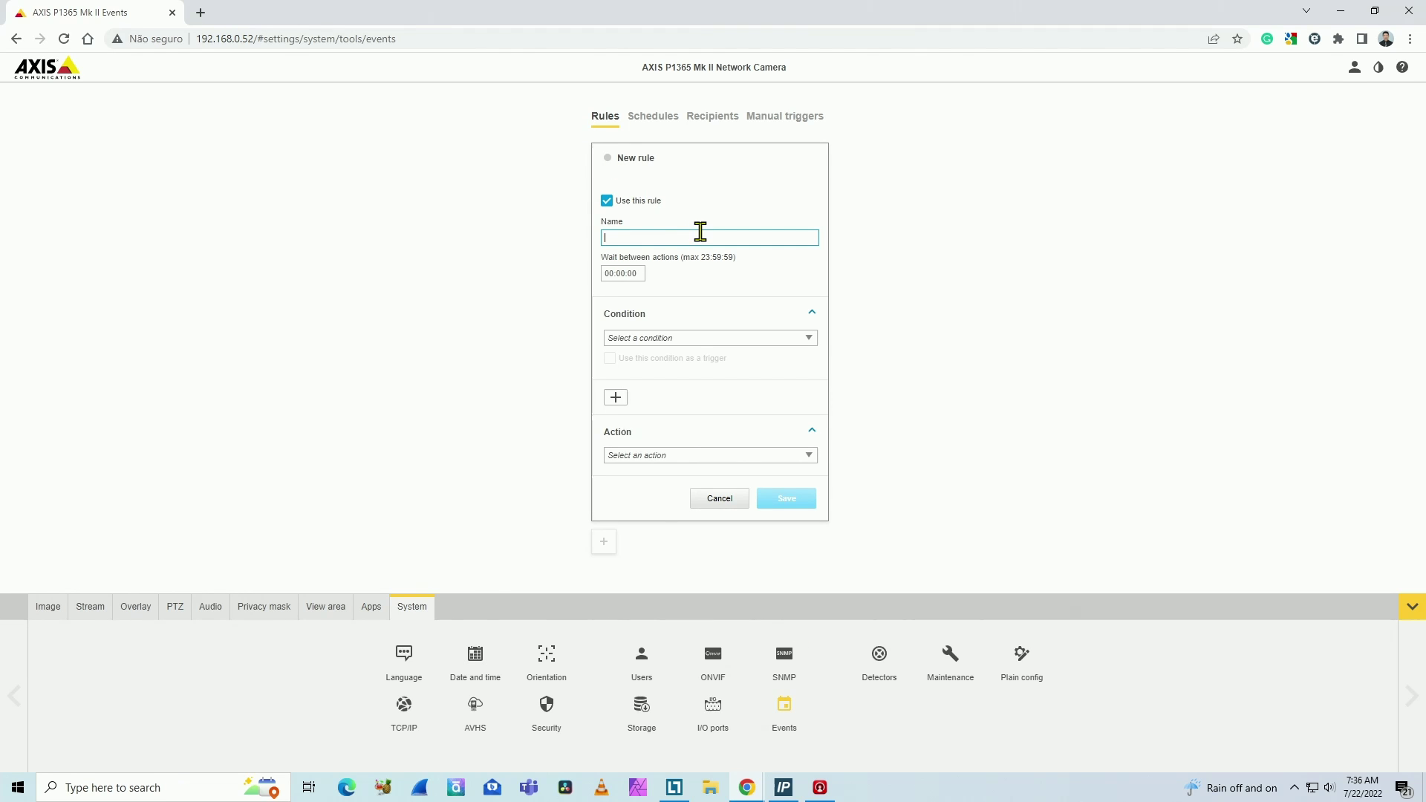
pyautogui.write('SD')
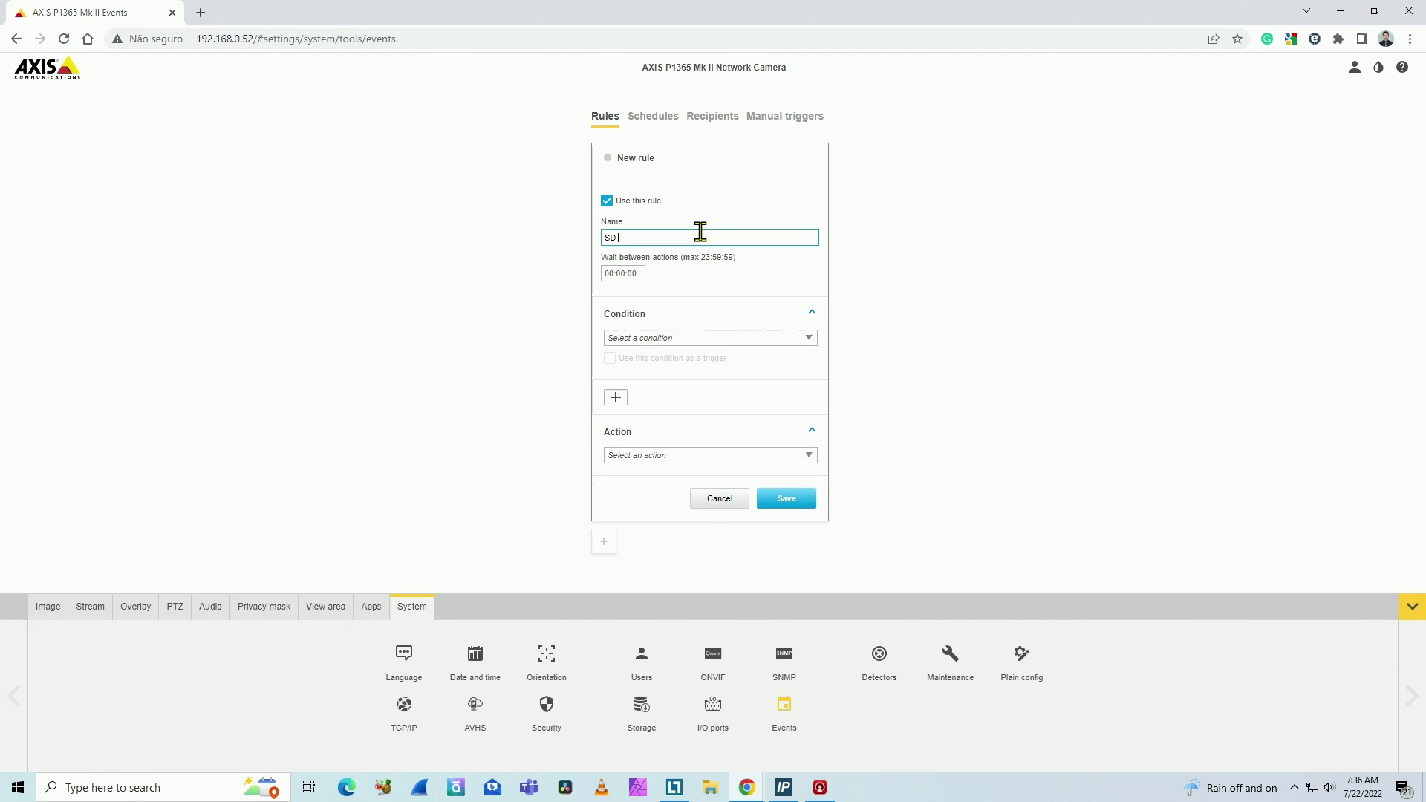
pyautogui.write(' Cardd recording')
# - Browse the rule's Condition list and close it without choosing a condition
pyautogui.click(690, 340)
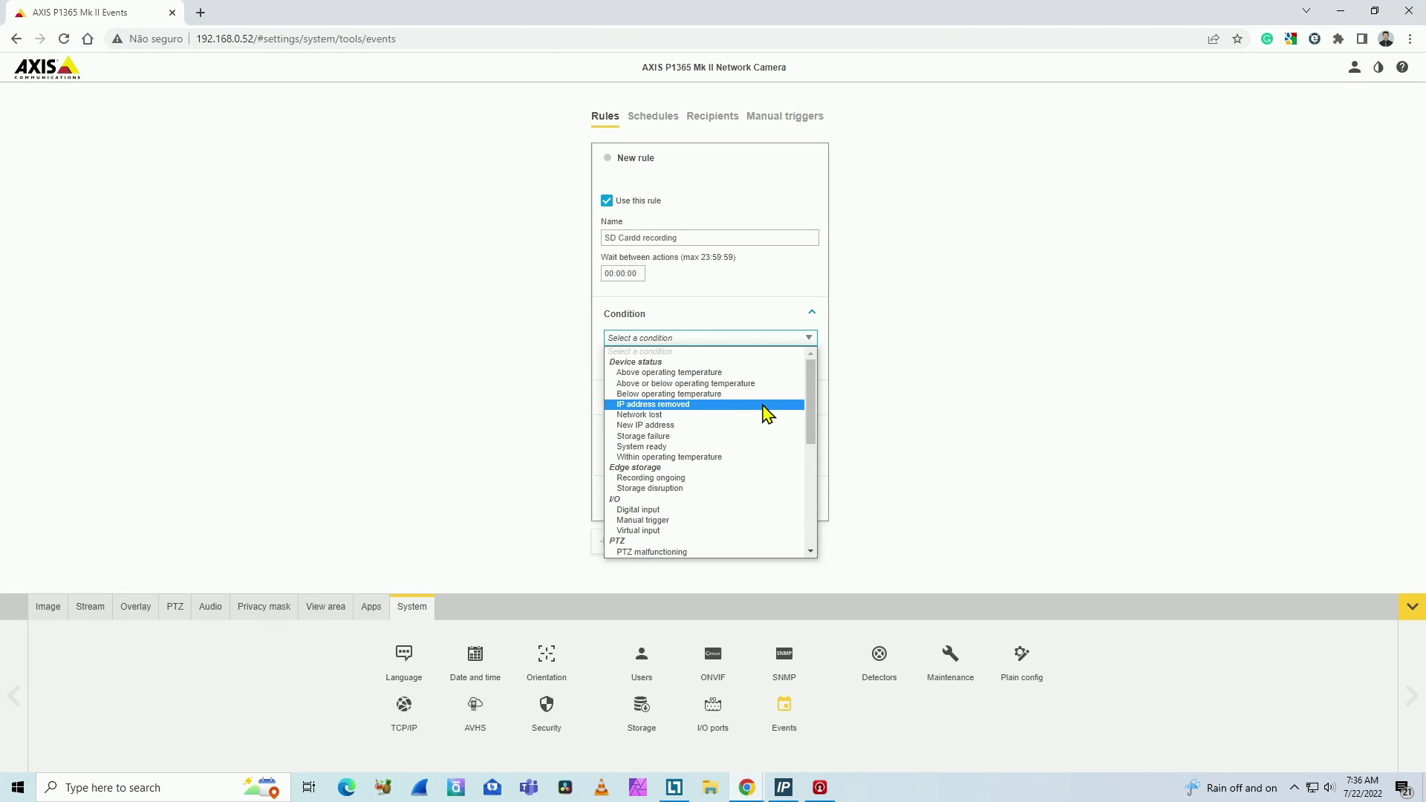
pyautogui.scroll(-10, 761, 413)
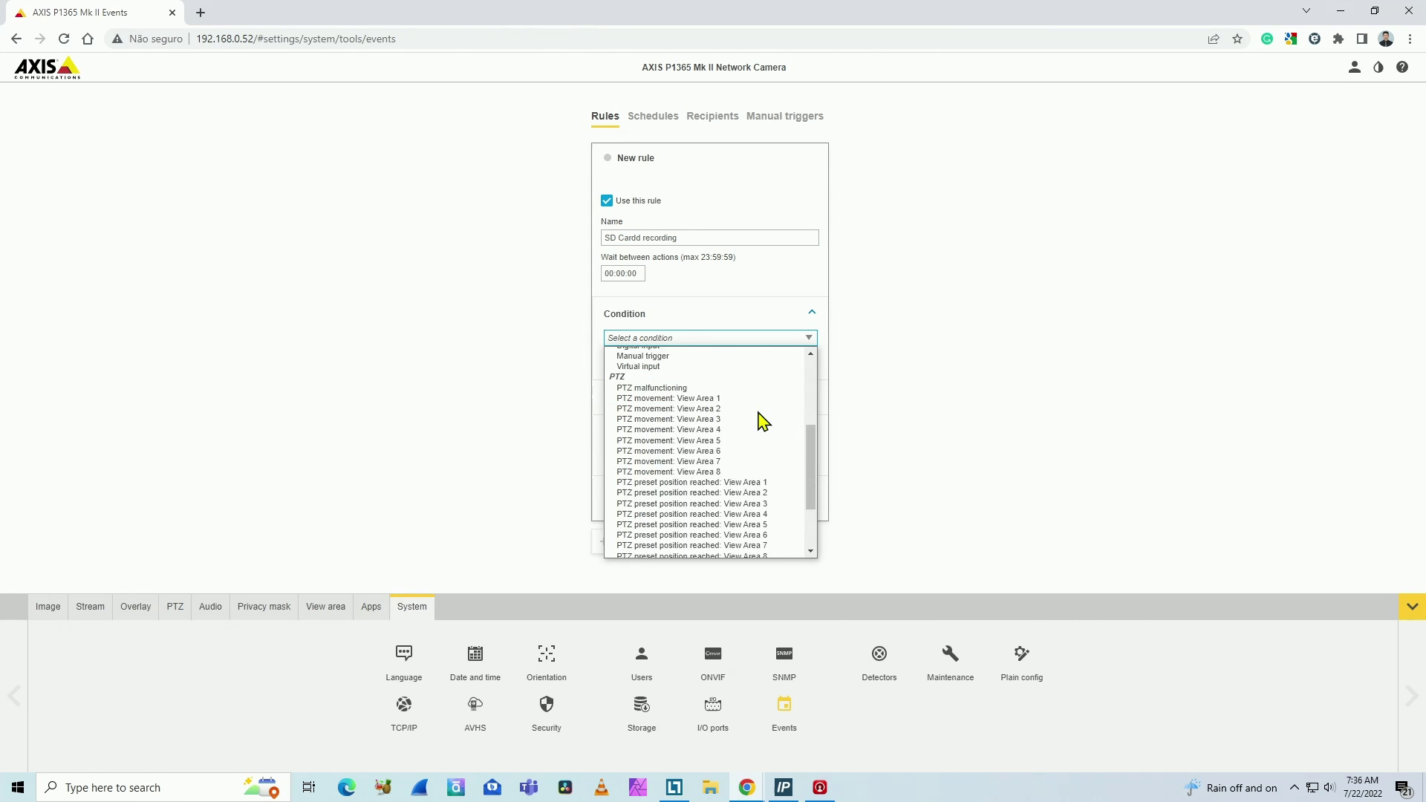
pyautogui.scroll(10, 762, 414)
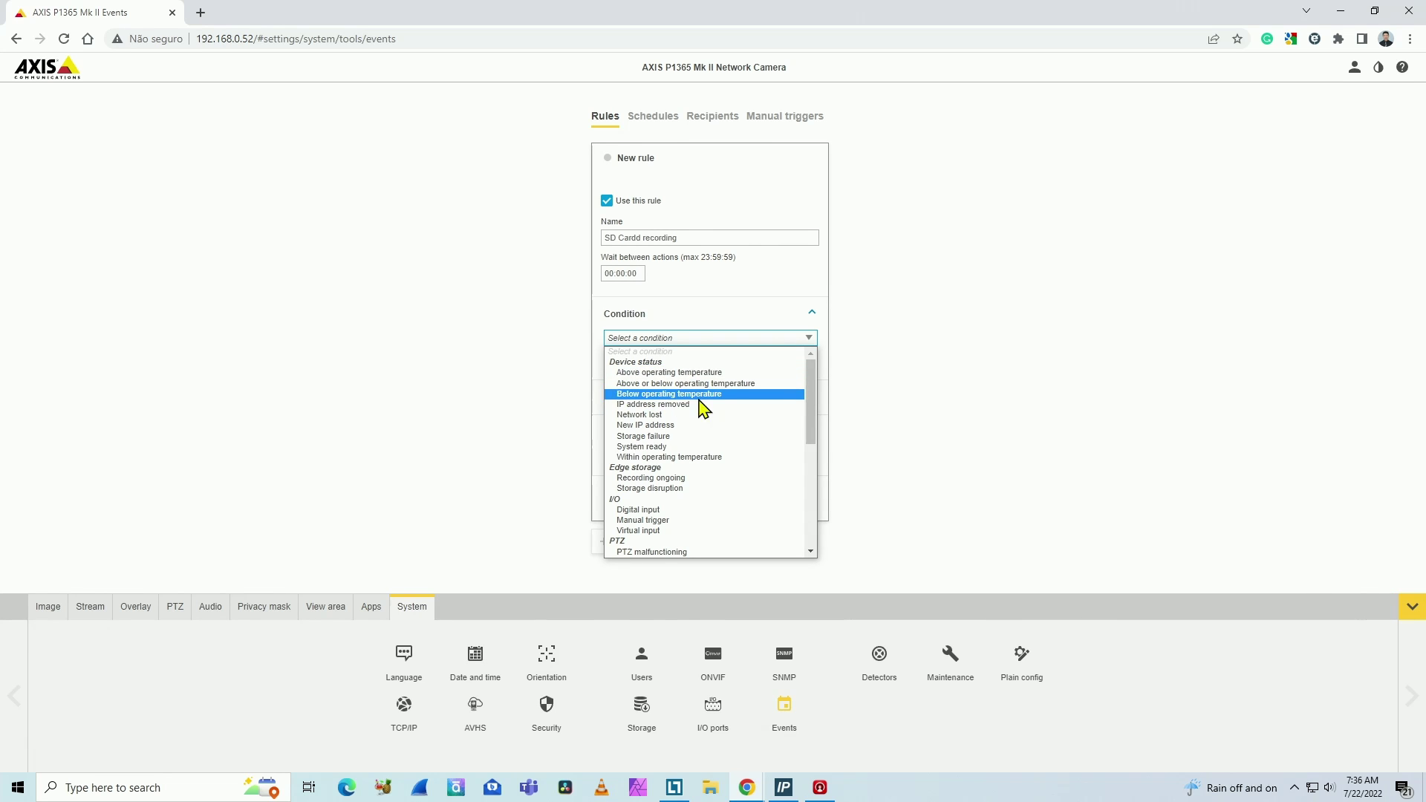
pyautogui.scroll(-3, 715, 427)
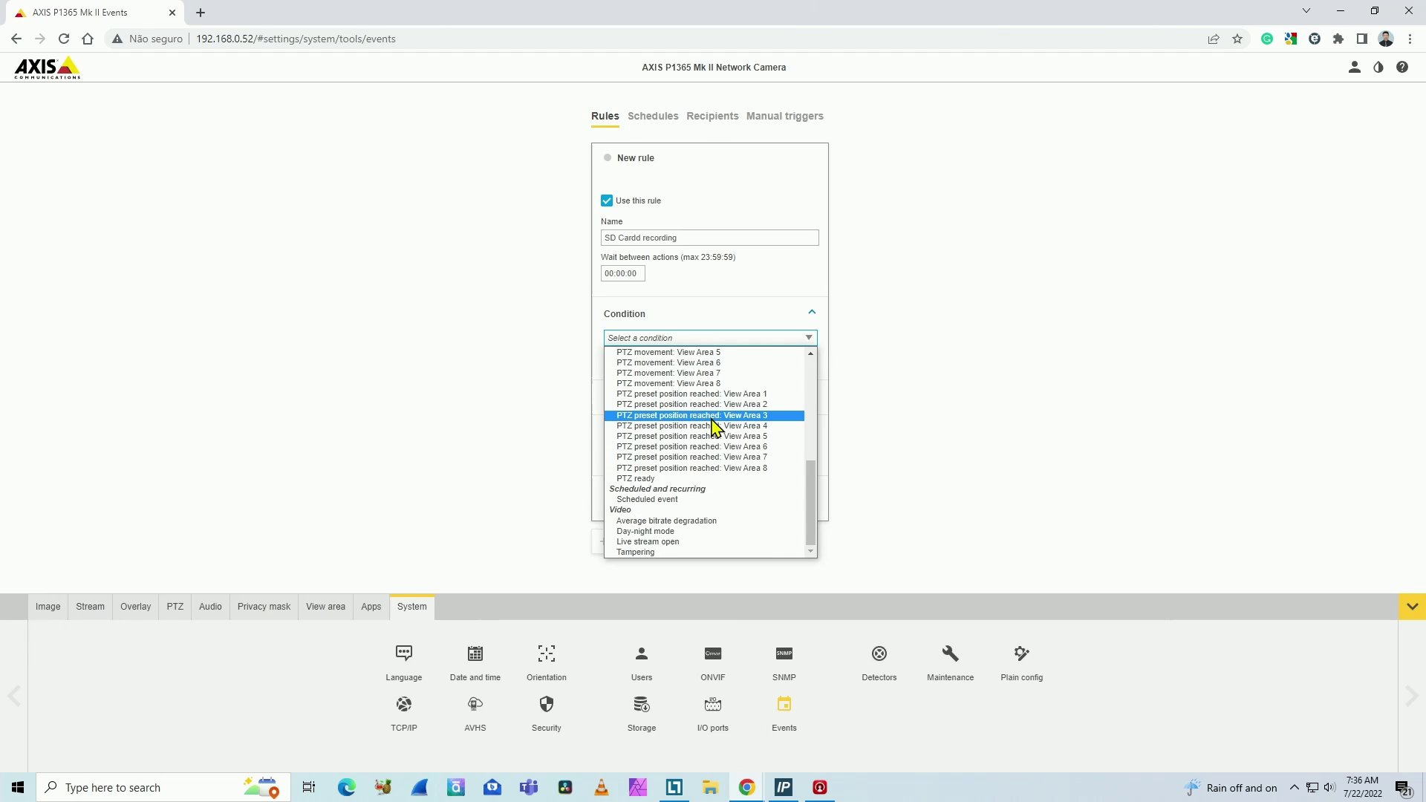
pyautogui.scroll(3, 716, 424)
pyautogui.click(543, 329)
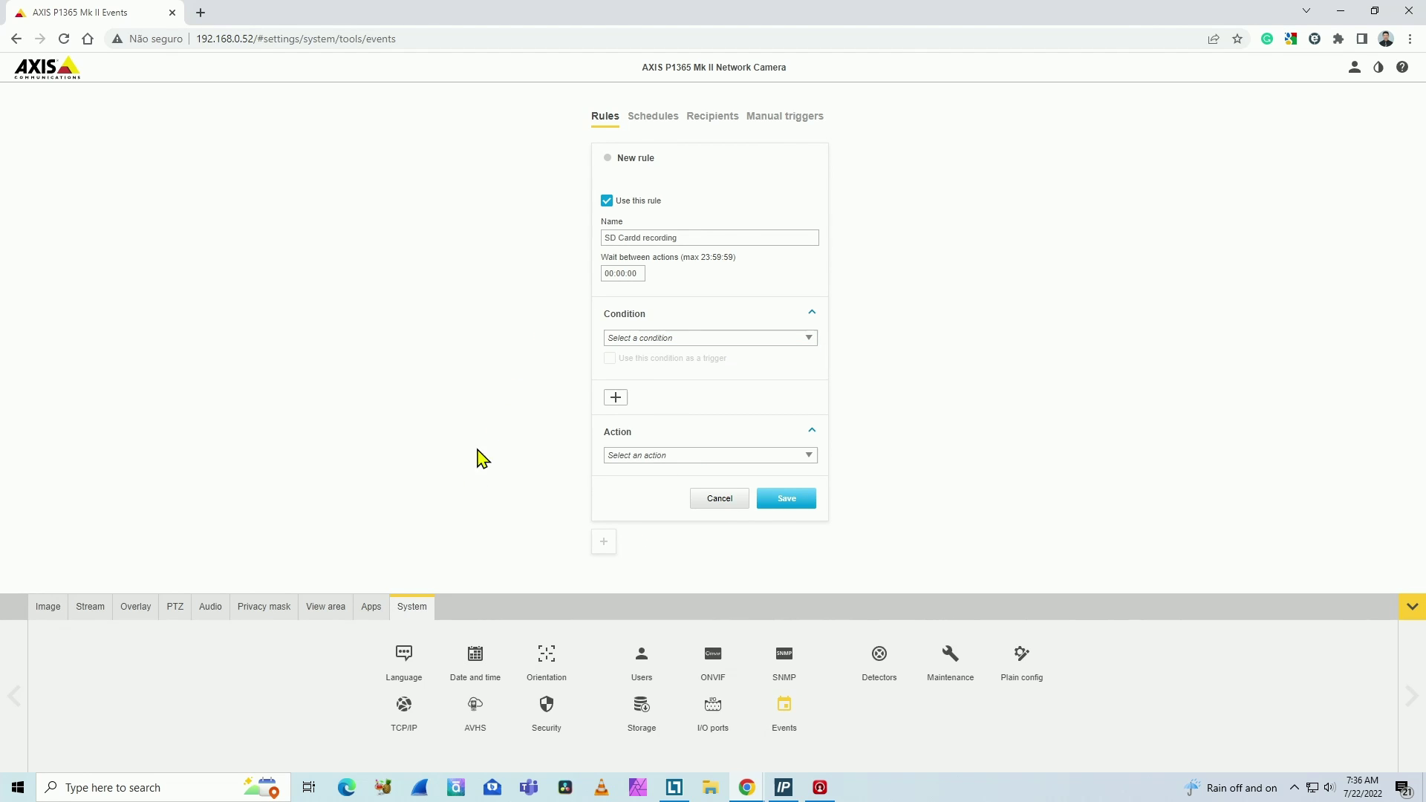
# - Start AXIS Video Motion Detection from the Apps list, view its configuration, then close it
pyautogui.click(371, 607)
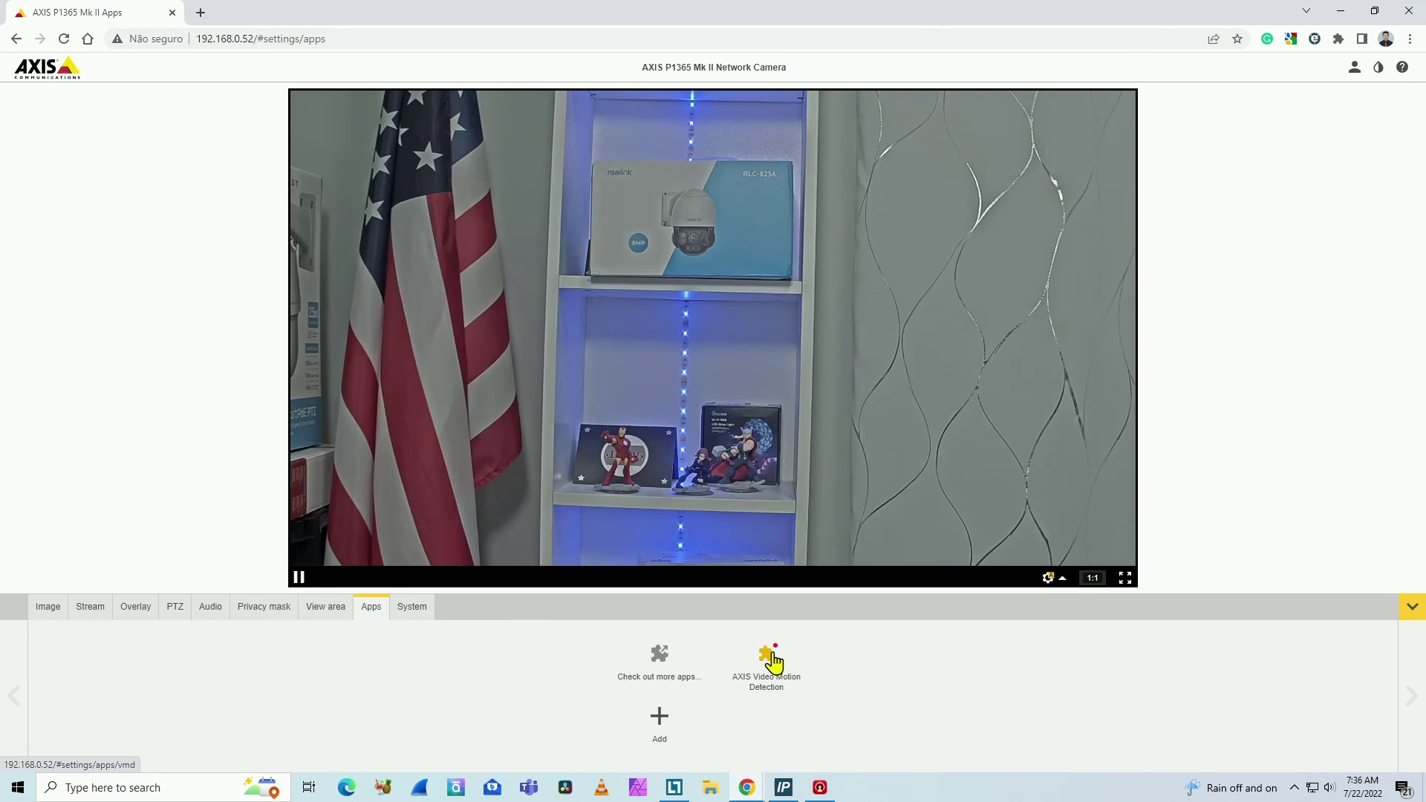
pyautogui.click(773, 661)
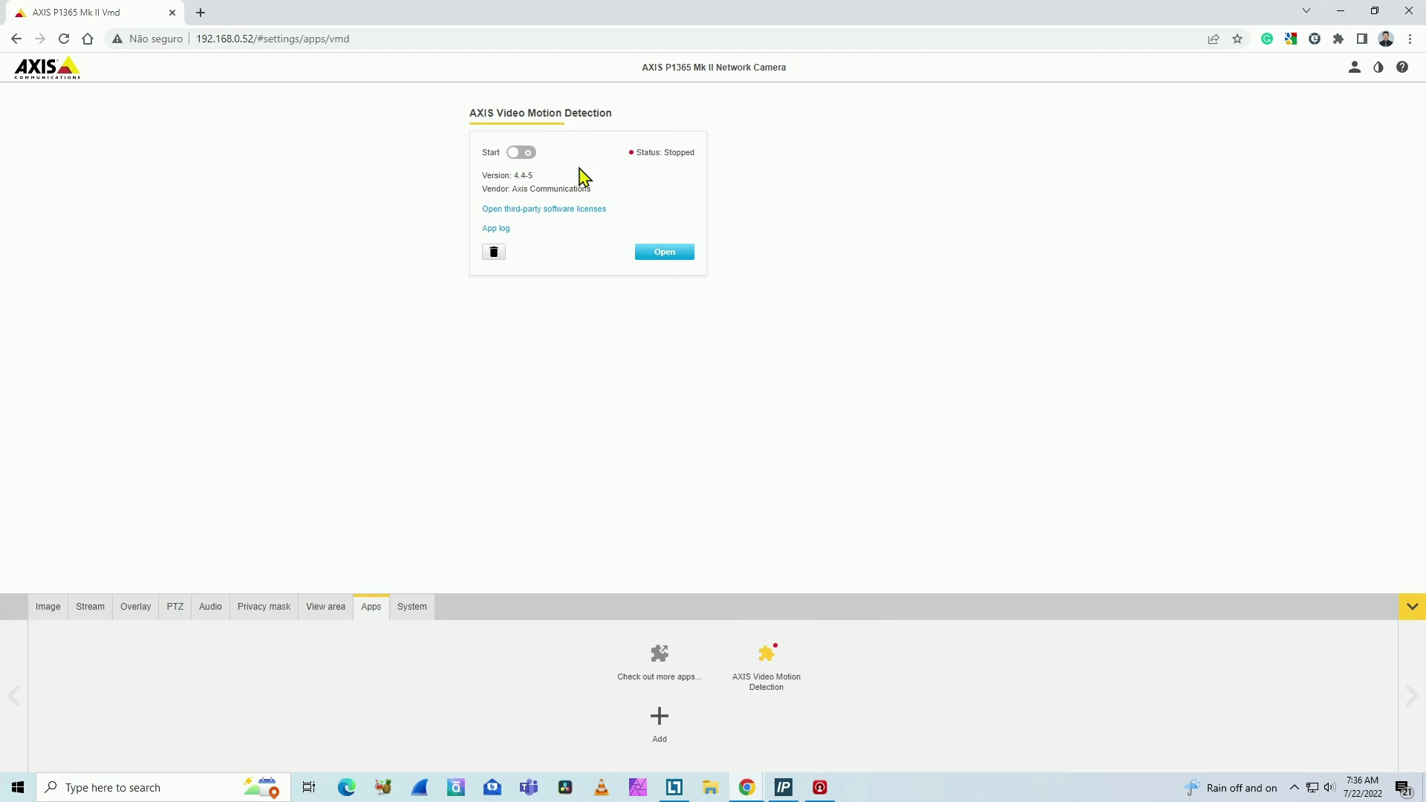
pyautogui.click(528, 154)
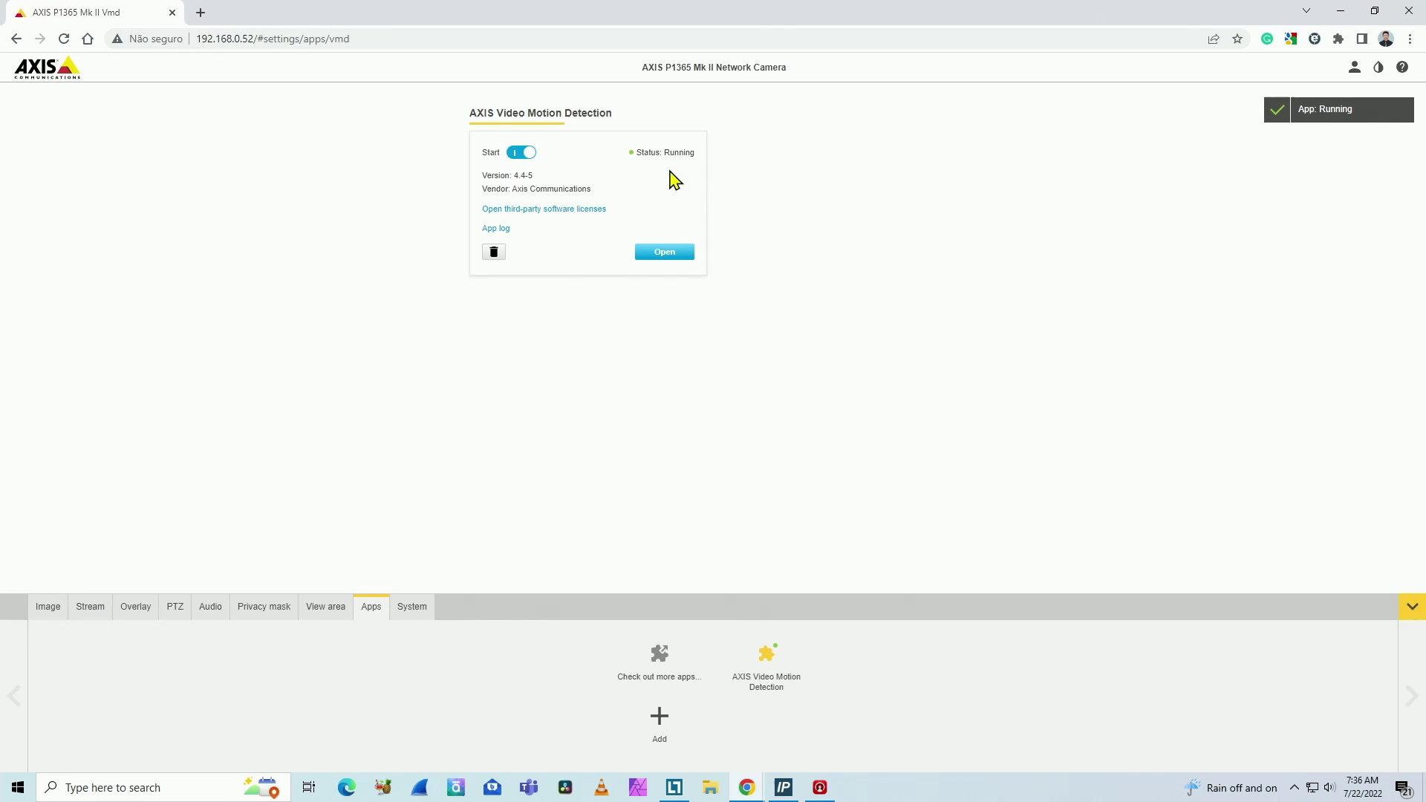
pyautogui.click(663, 256)
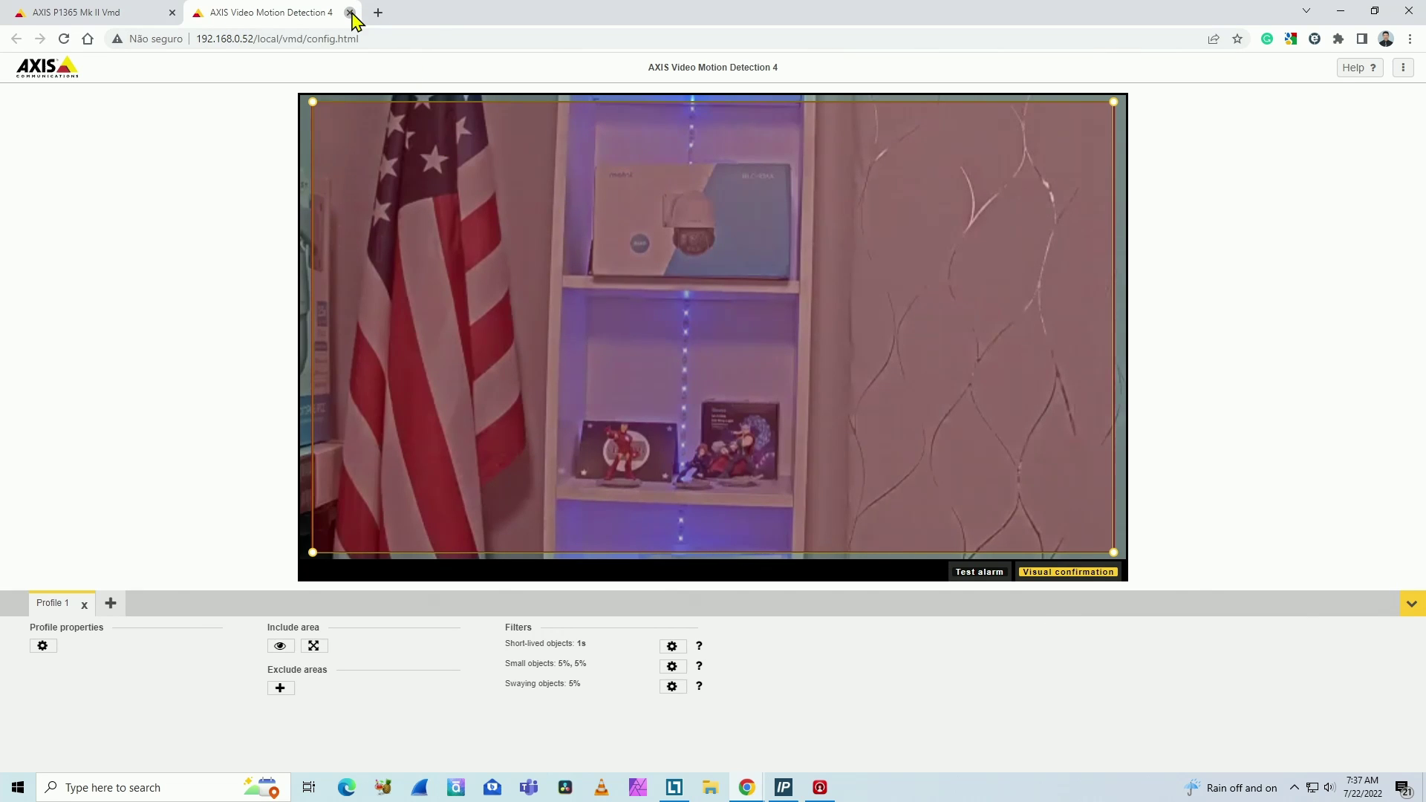
pyautogui.click(350, 12)
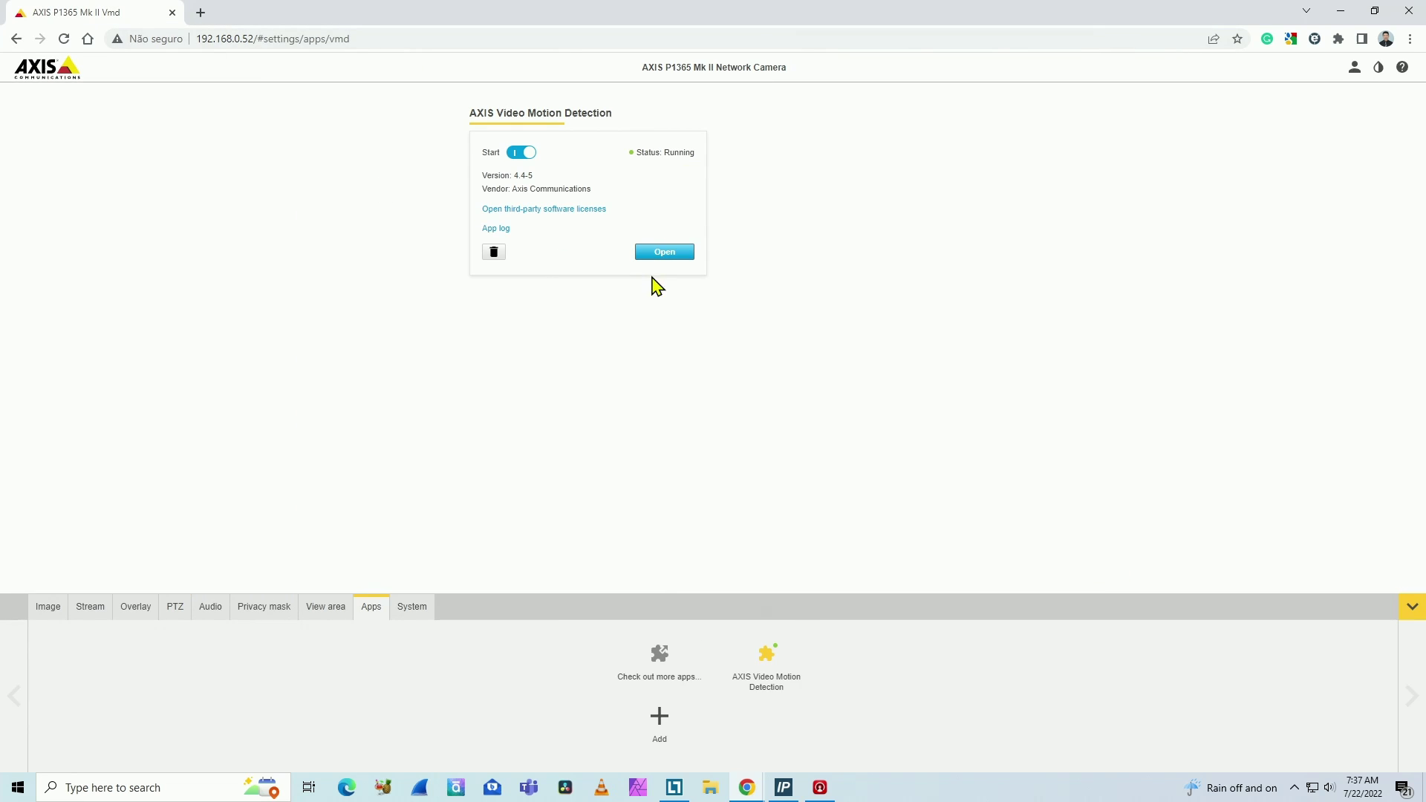
# - In the SD Cardd recording rule, set condition 'VMD 4: Any Profile' as the trigger
pyautogui.click(413, 607)
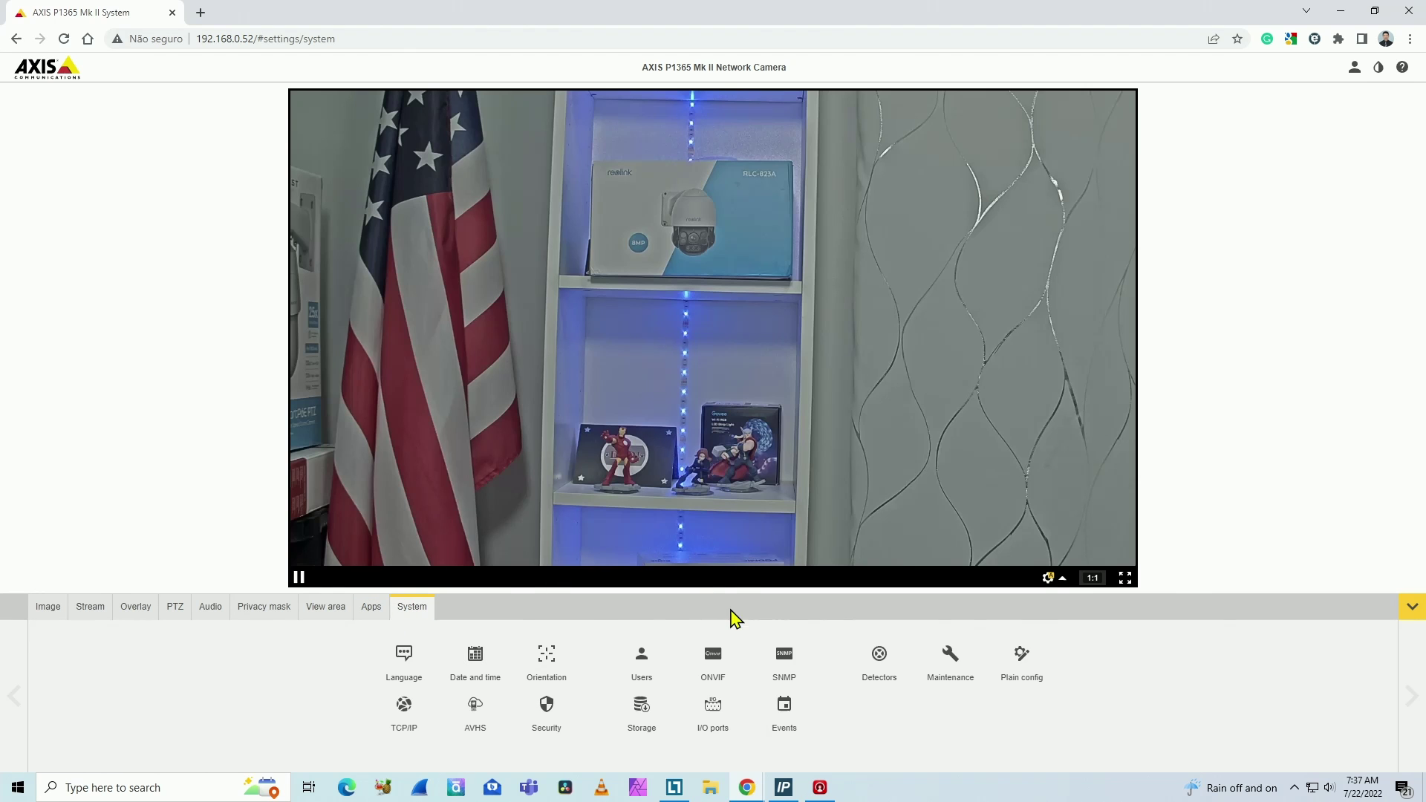
pyautogui.click(784, 706)
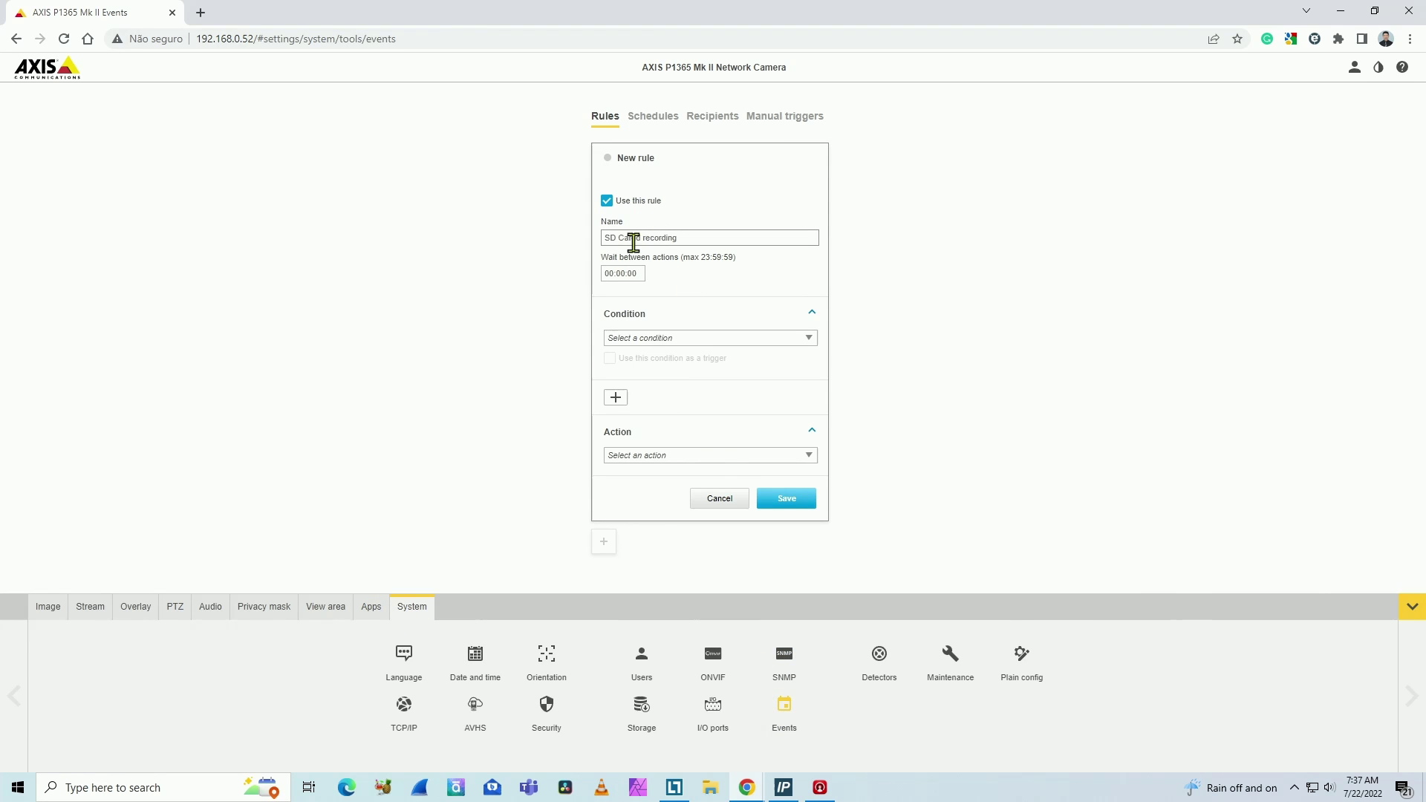
pyautogui.click(722, 340)
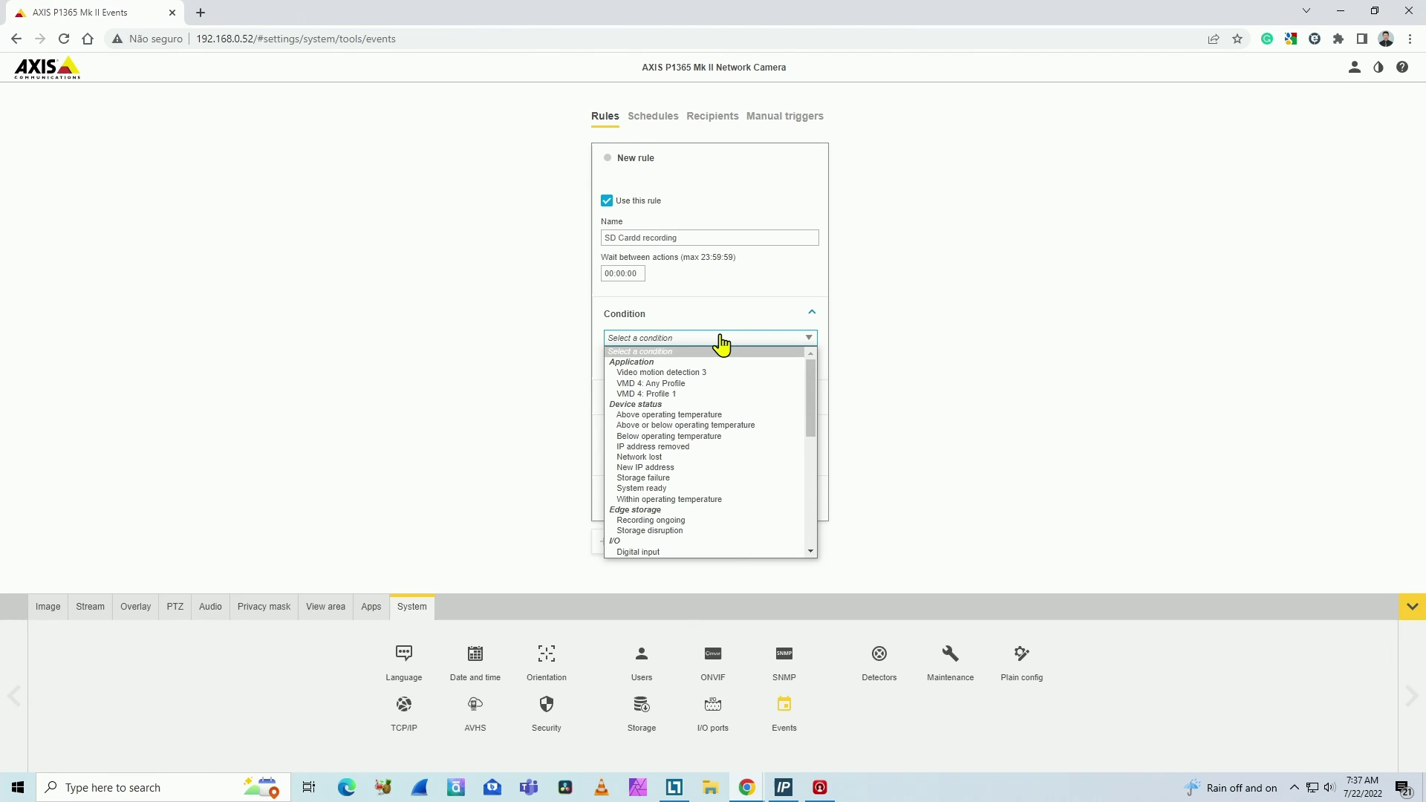
pyautogui.click(693, 383)
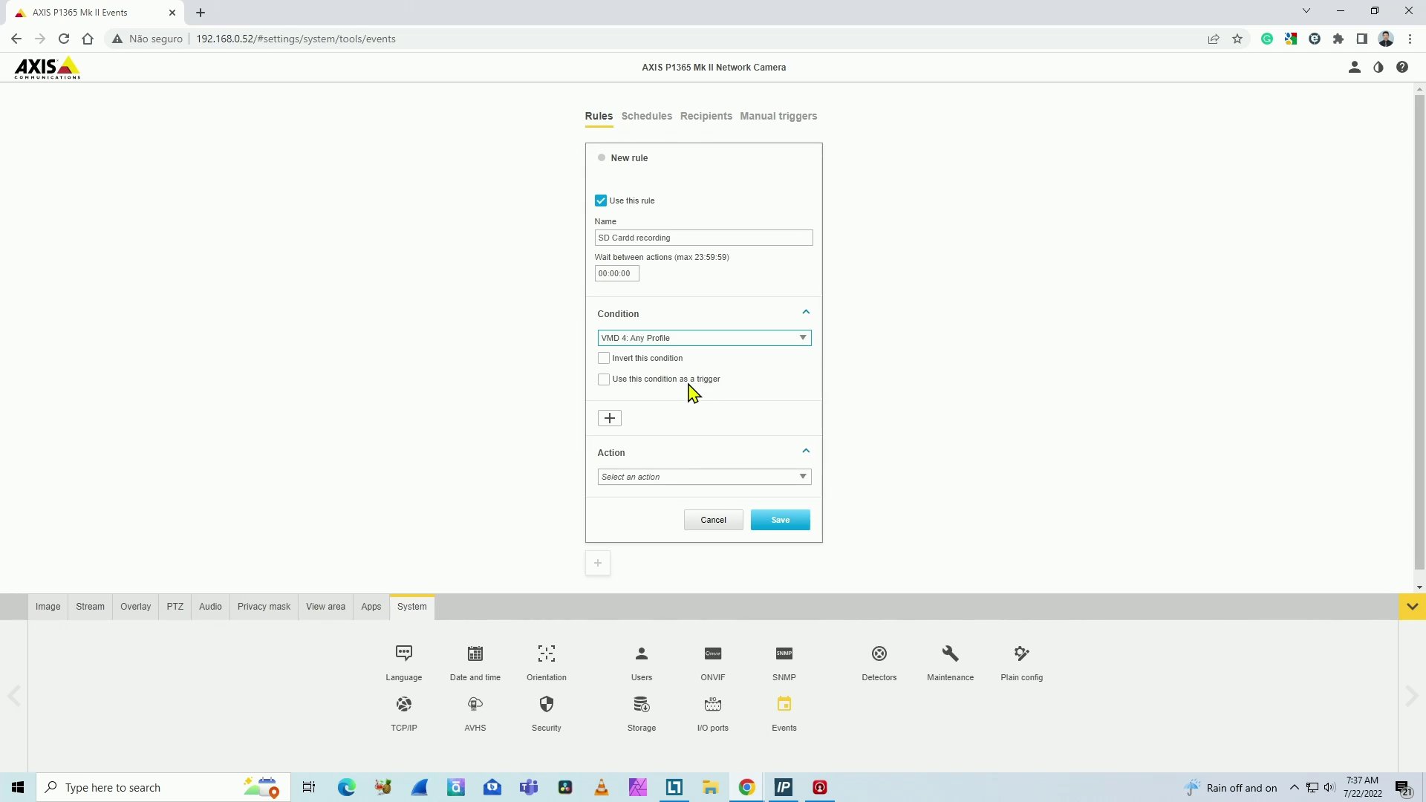
pyautogui.click(633, 382)
pyautogui.scroll(-1, 703, 419)
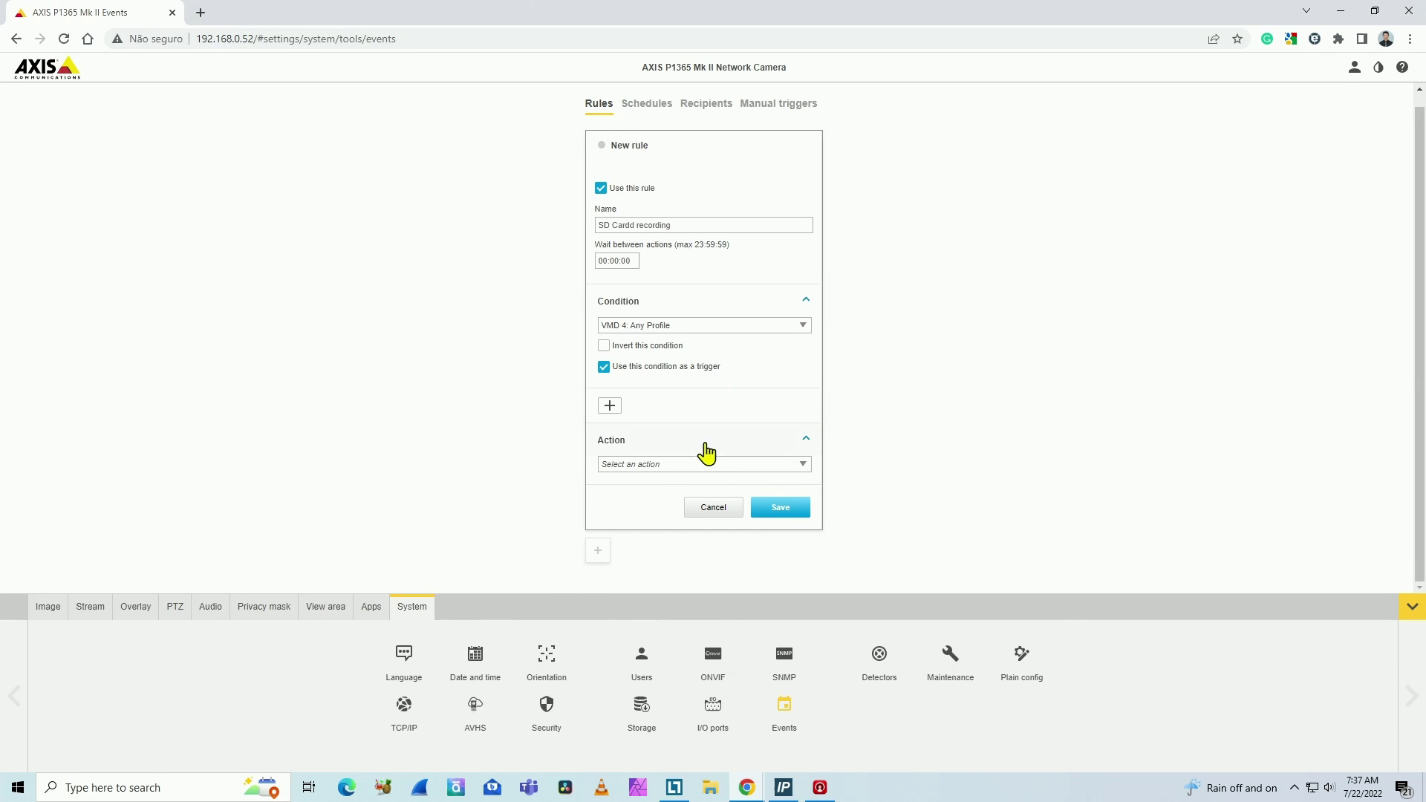
# - Set the rule's action to Record video with storage 'SD card', and save the rule
pyautogui.click(707, 466)
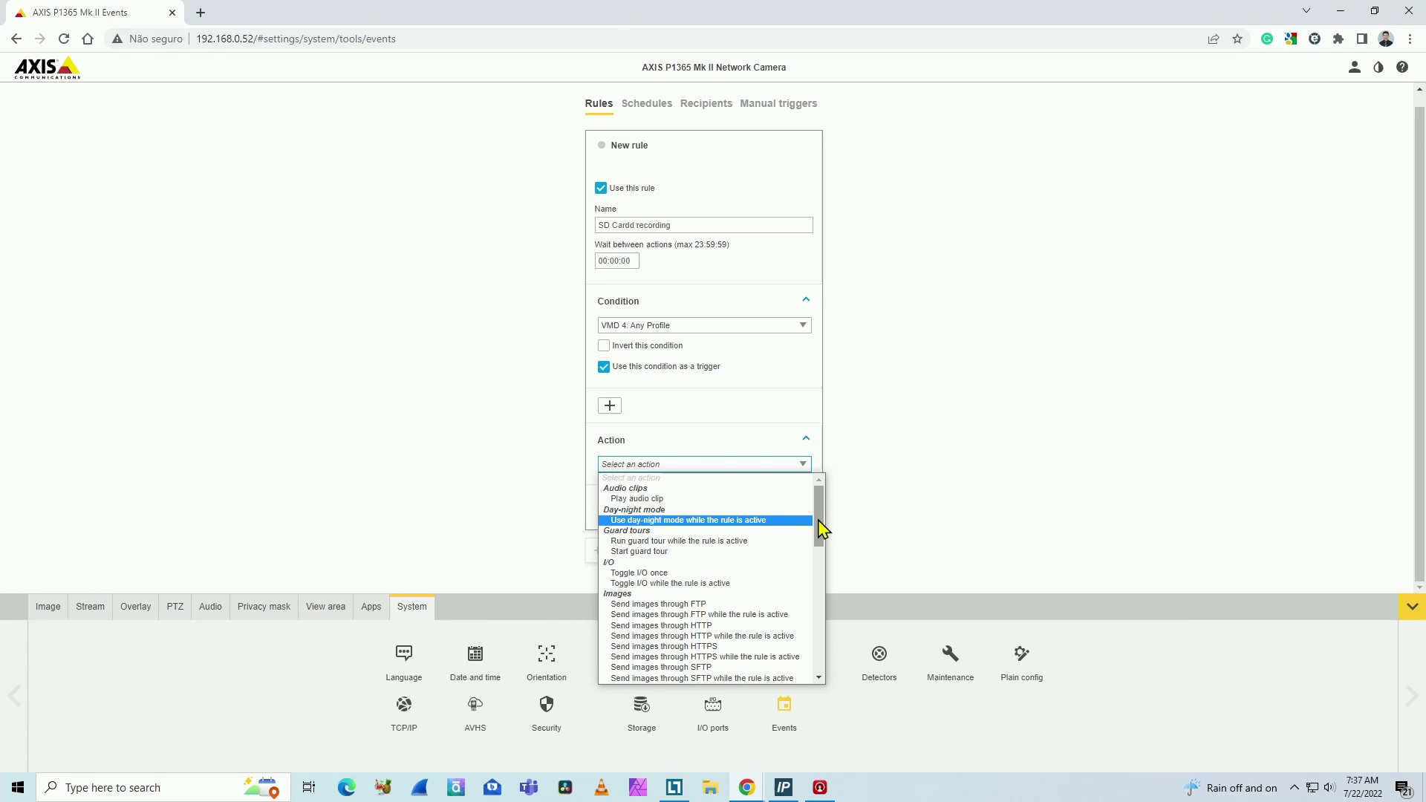
pyautogui.moveTo(821, 532); pyautogui.dragTo(828, 621)
pyautogui.scroll(-3, 790, 582)
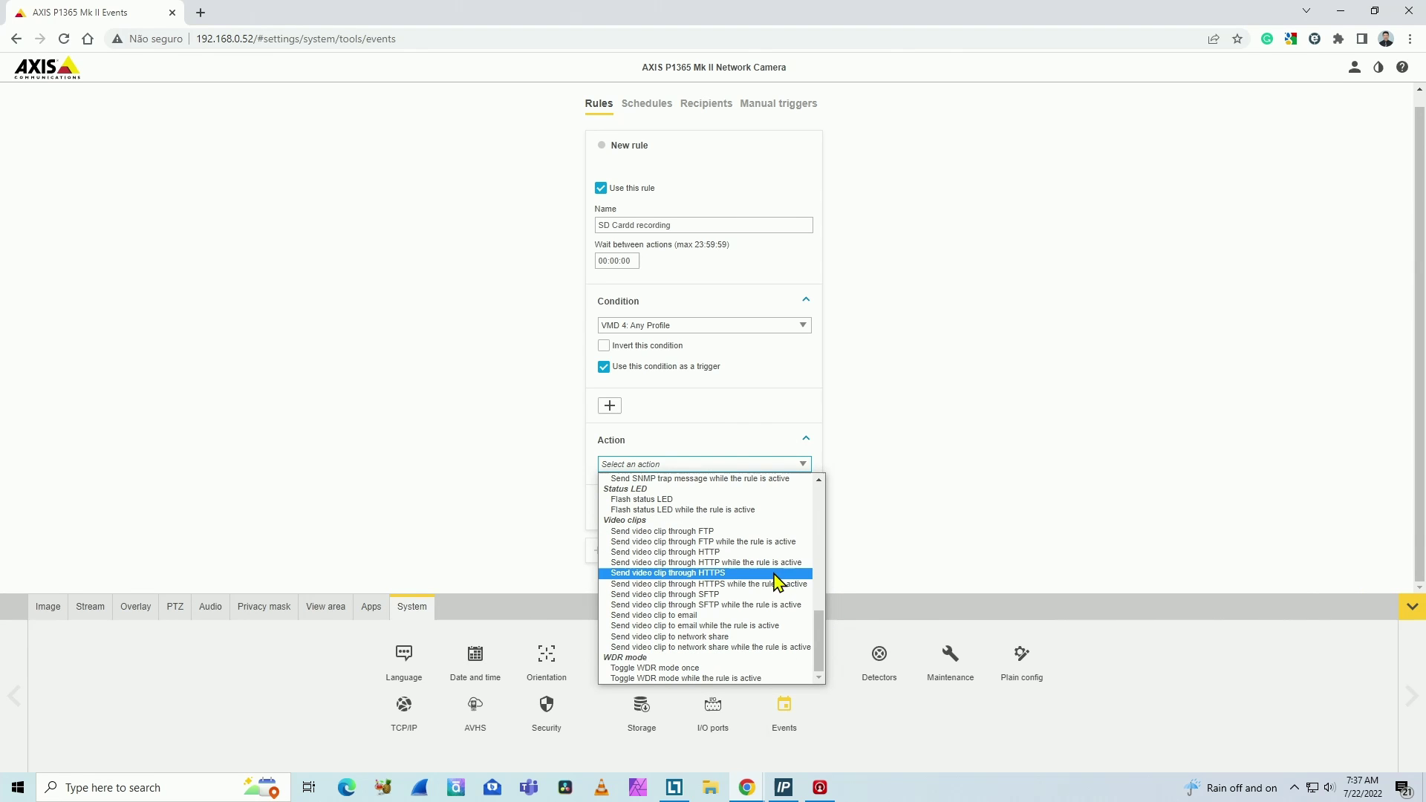
pyautogui.scroll(3, 739, 592)
pyautogui.click(676, 583)
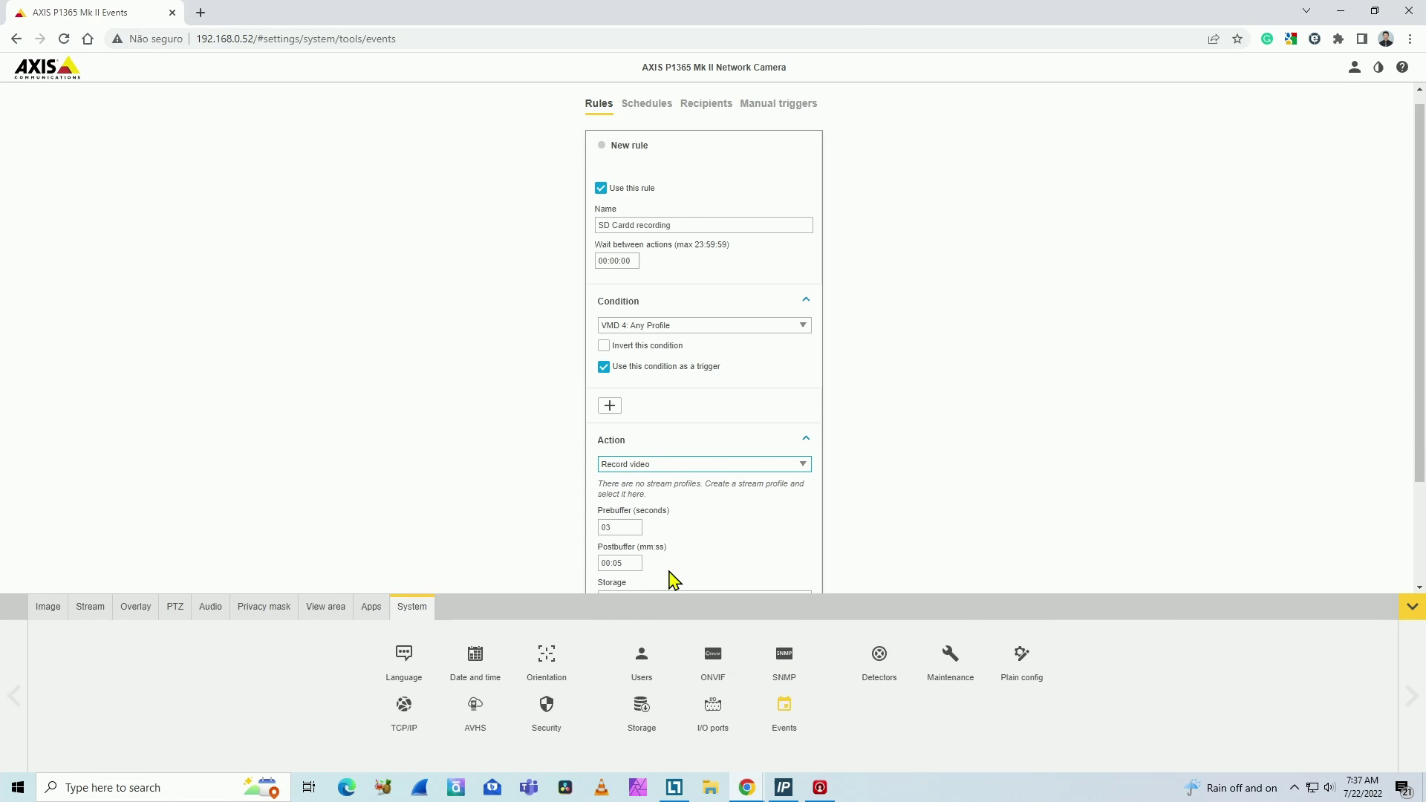
pyautogui.scroll(-2, 687, 550)
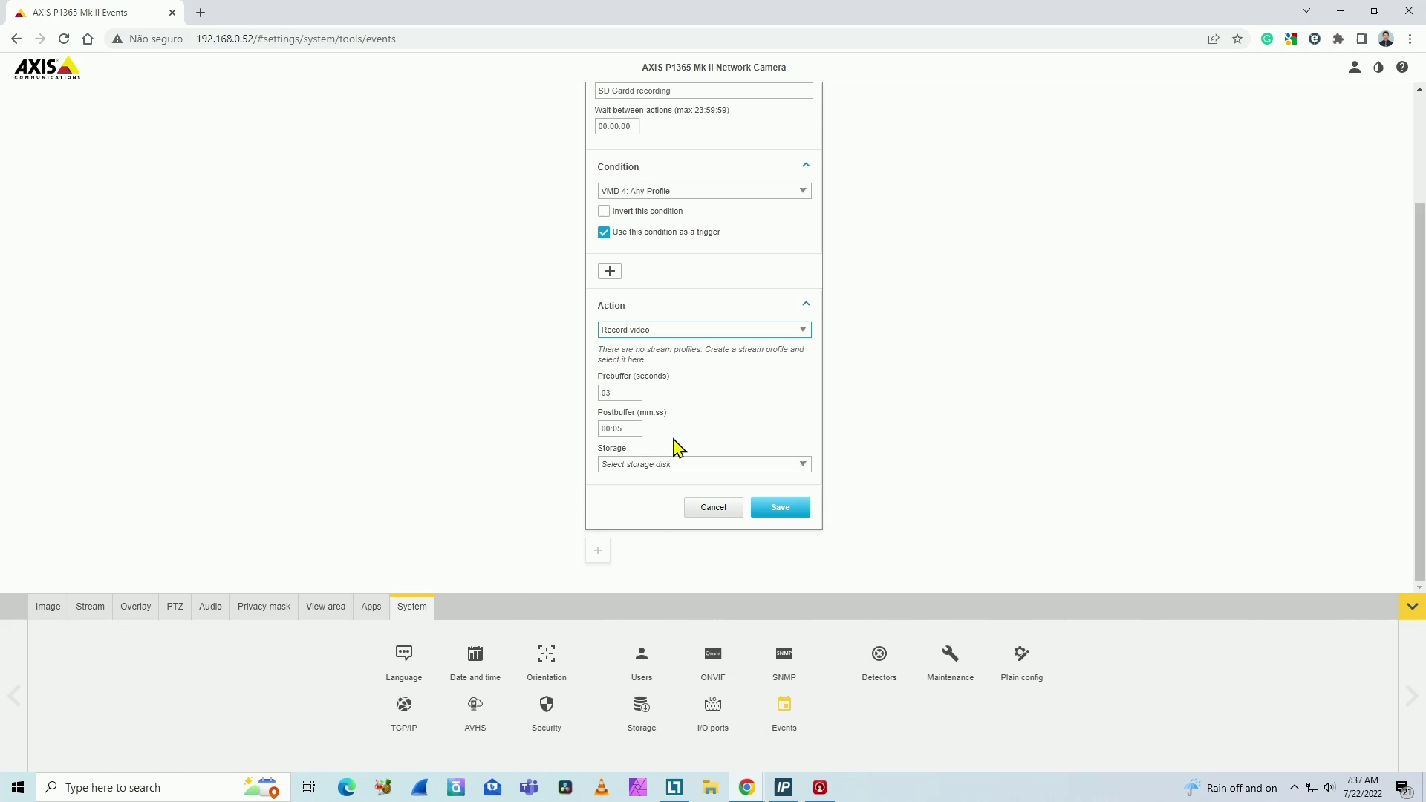
pyautogui.click(702, 469)
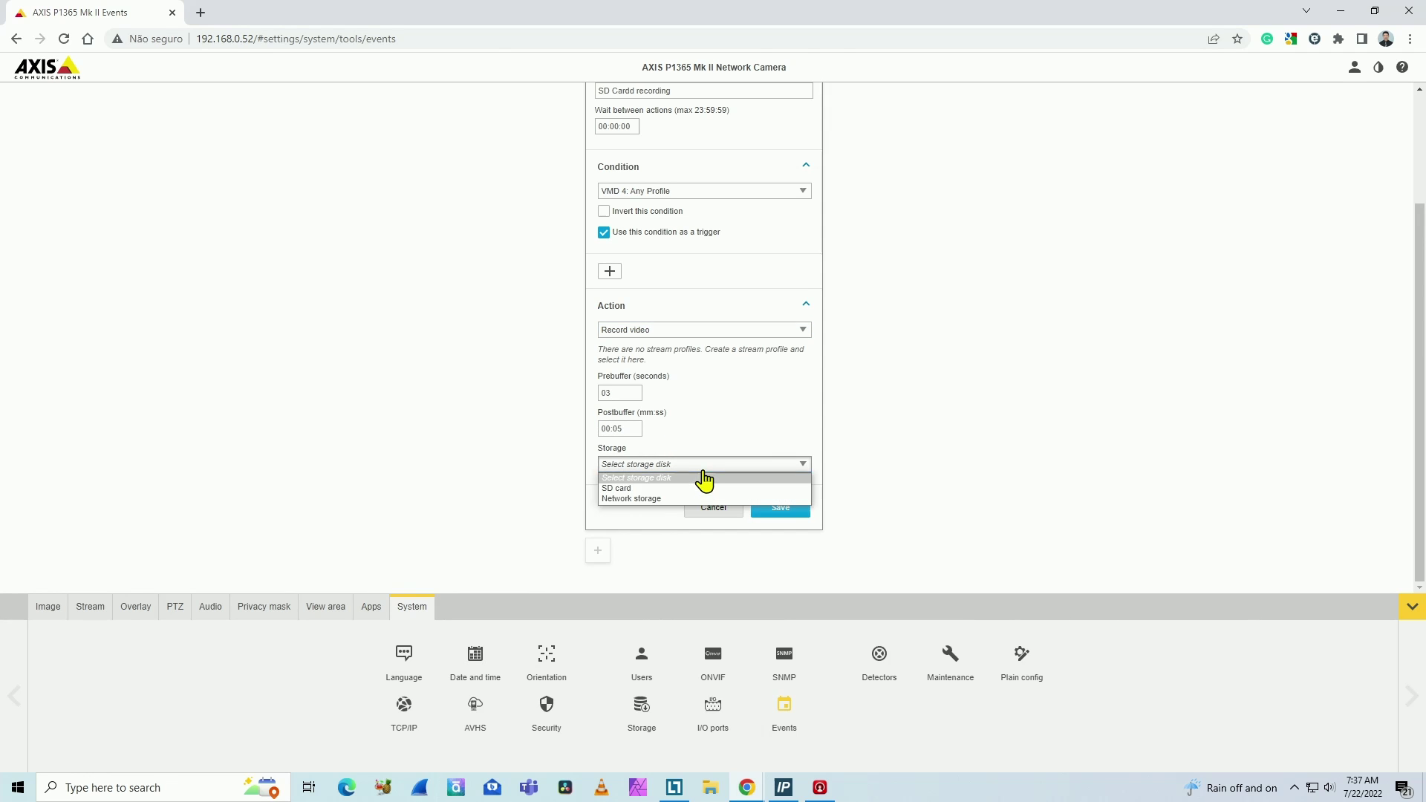
pyautogui.click(655, 490)
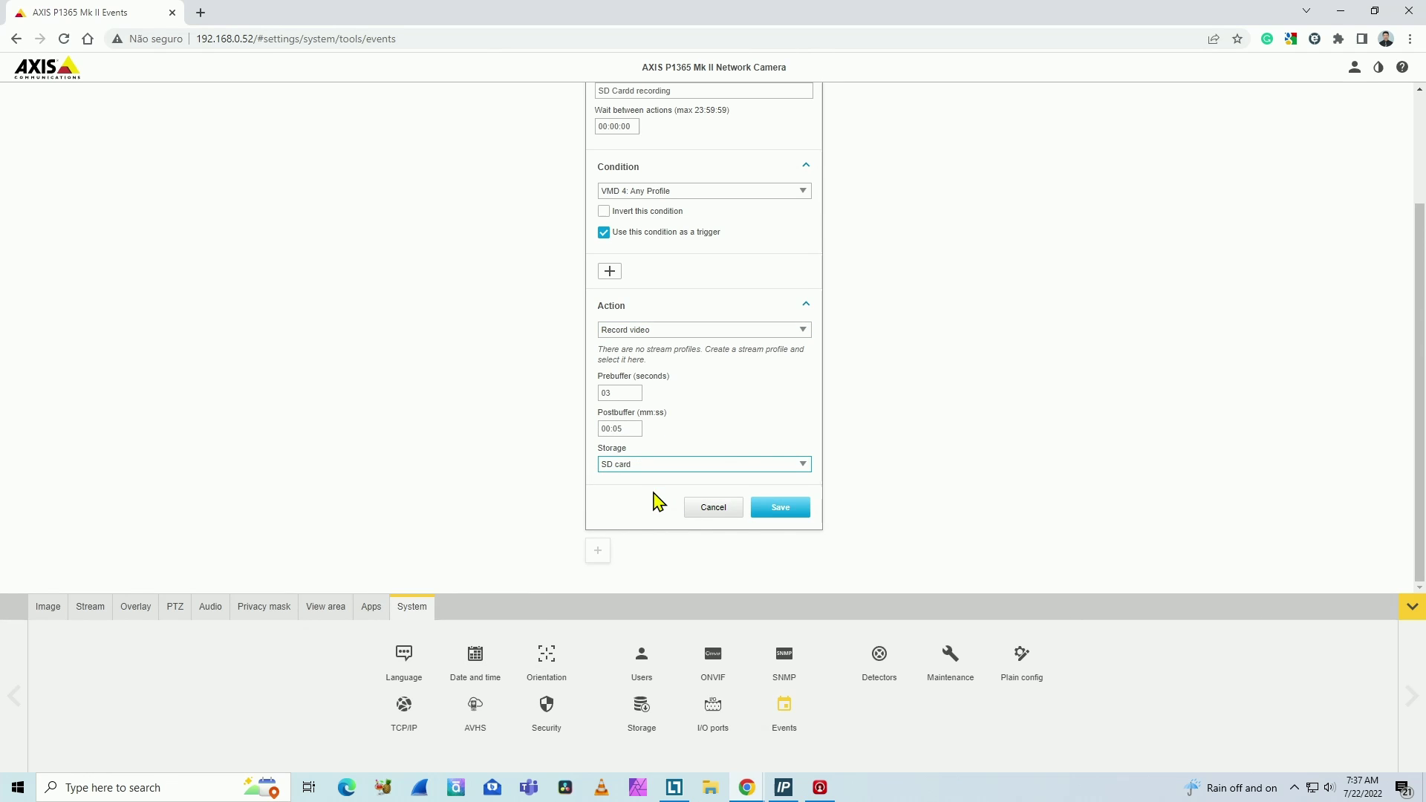
pyautogui.click(769, 509)
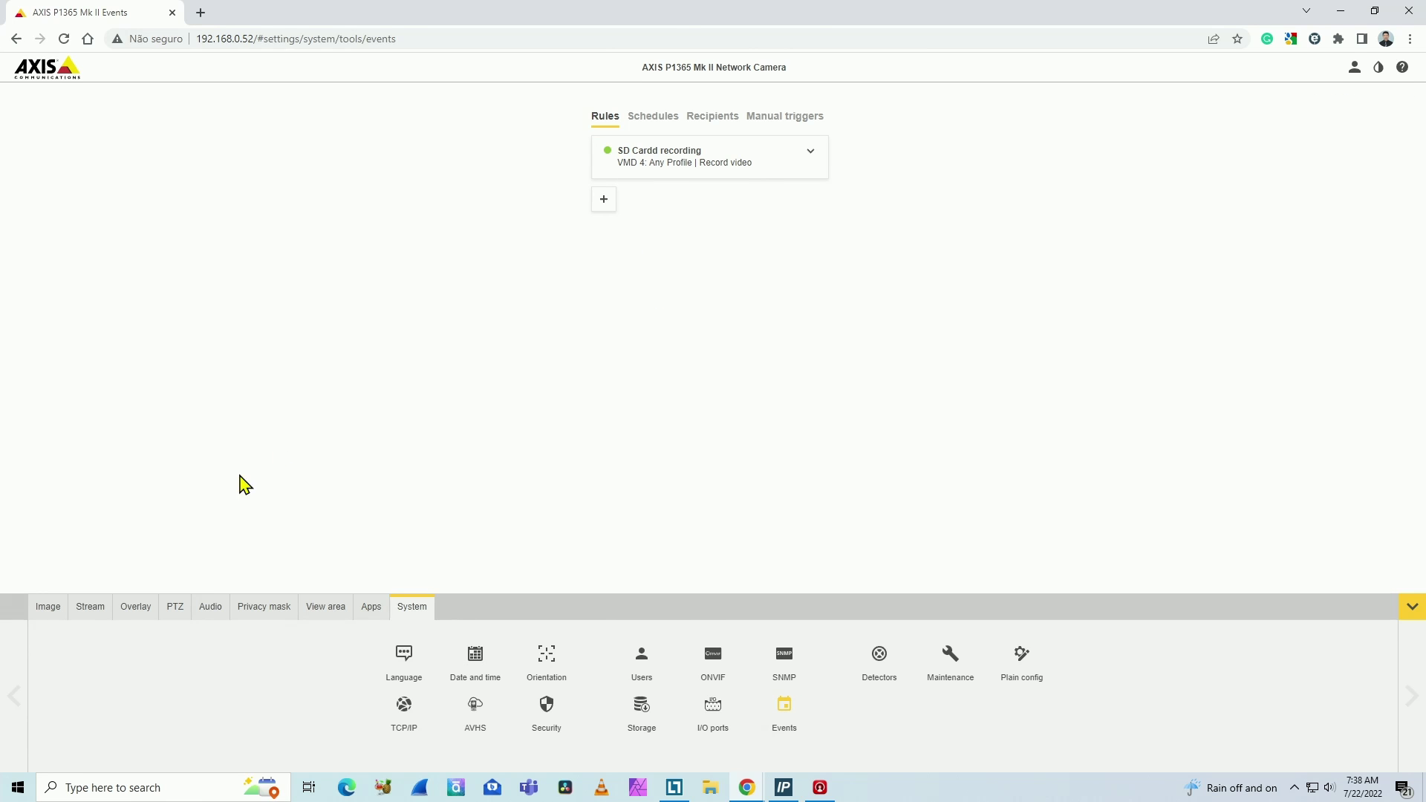
# - Return to the live view and check the storage summary until it shows 1 recording
pyautogui.click(50, 613)
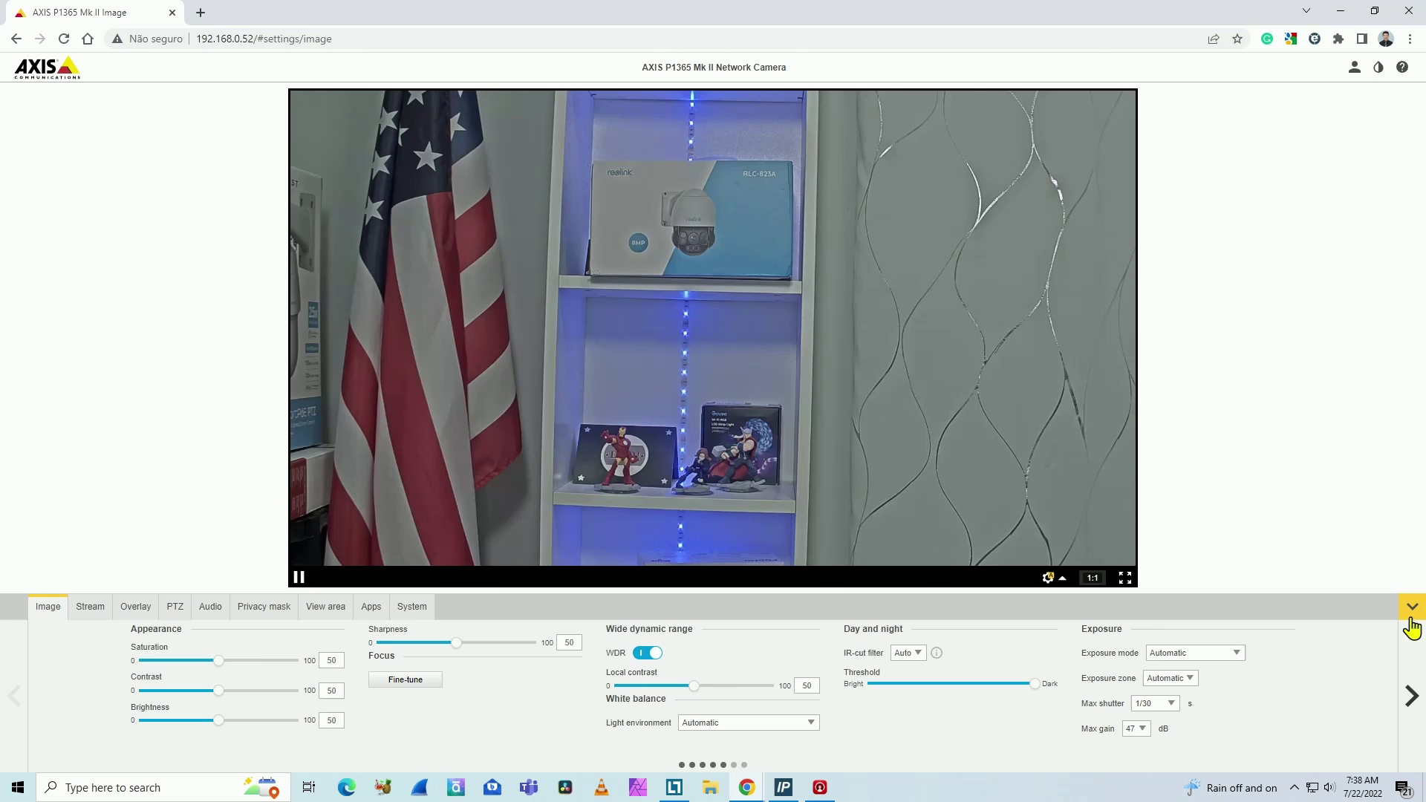
pyautogui.click(1406, 613)
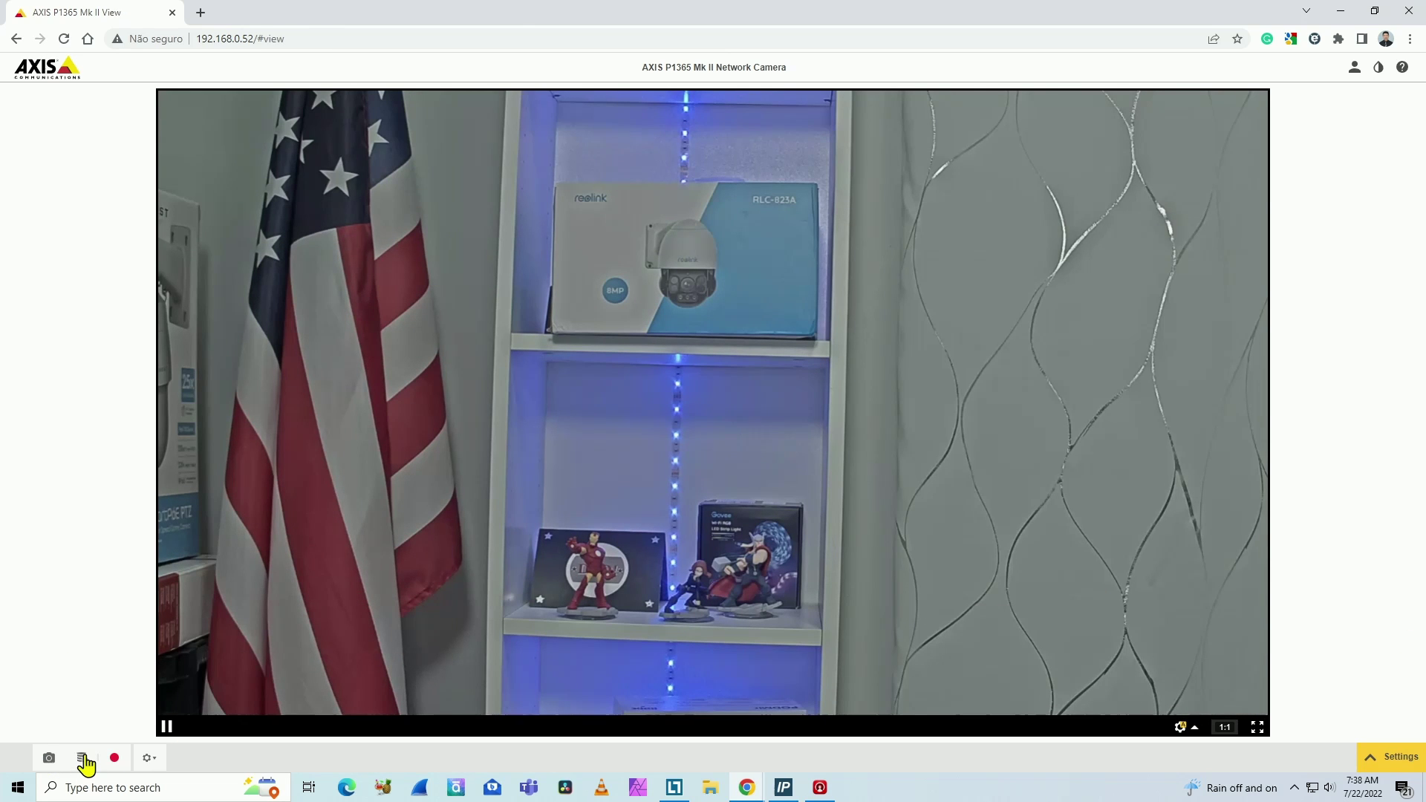
pyautogui.click(84, 760)
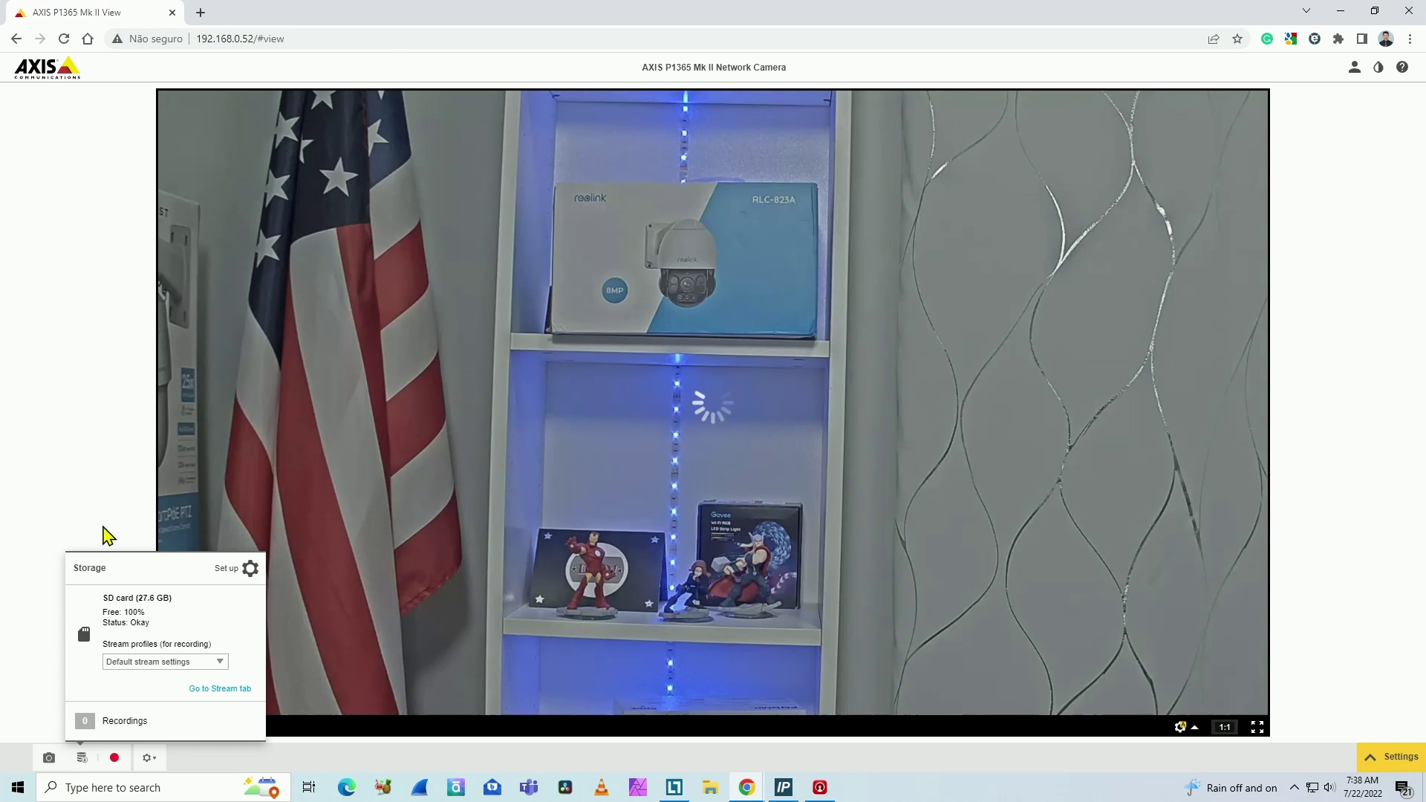
pyautogui.click(105, 535)
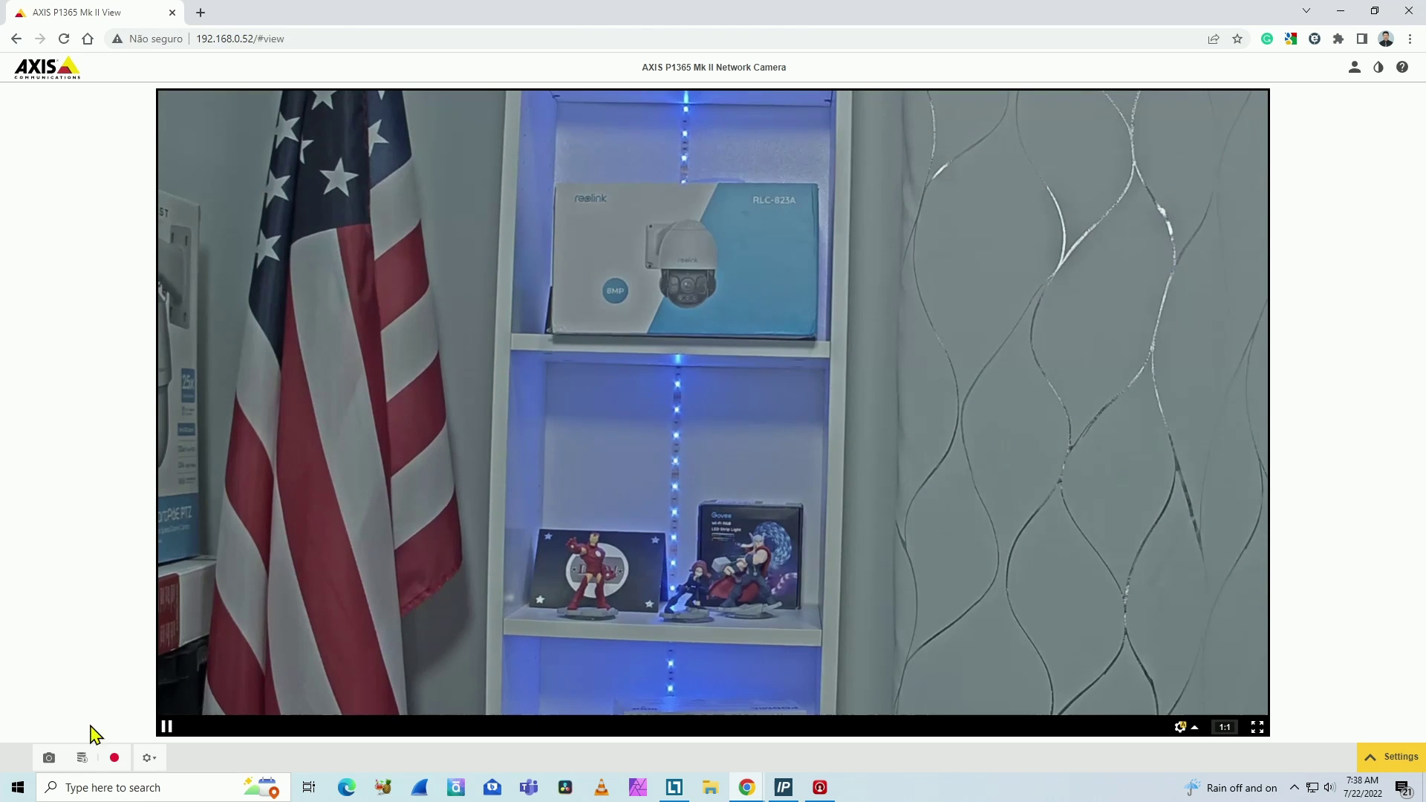
pyautogui.click(84, 758)
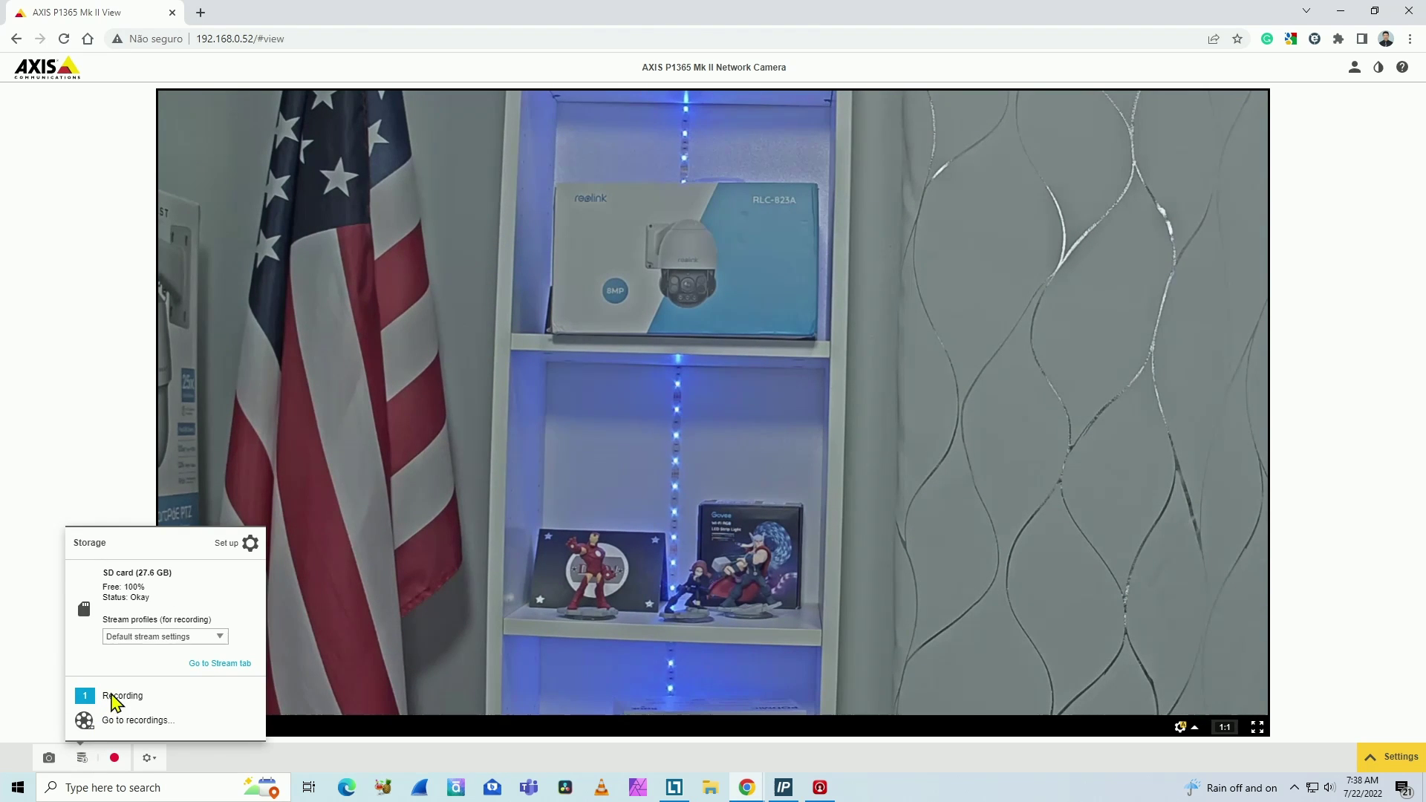
# - Go to the recordings list and play the 8-second motion clip
pyautogui.click(144, 722)
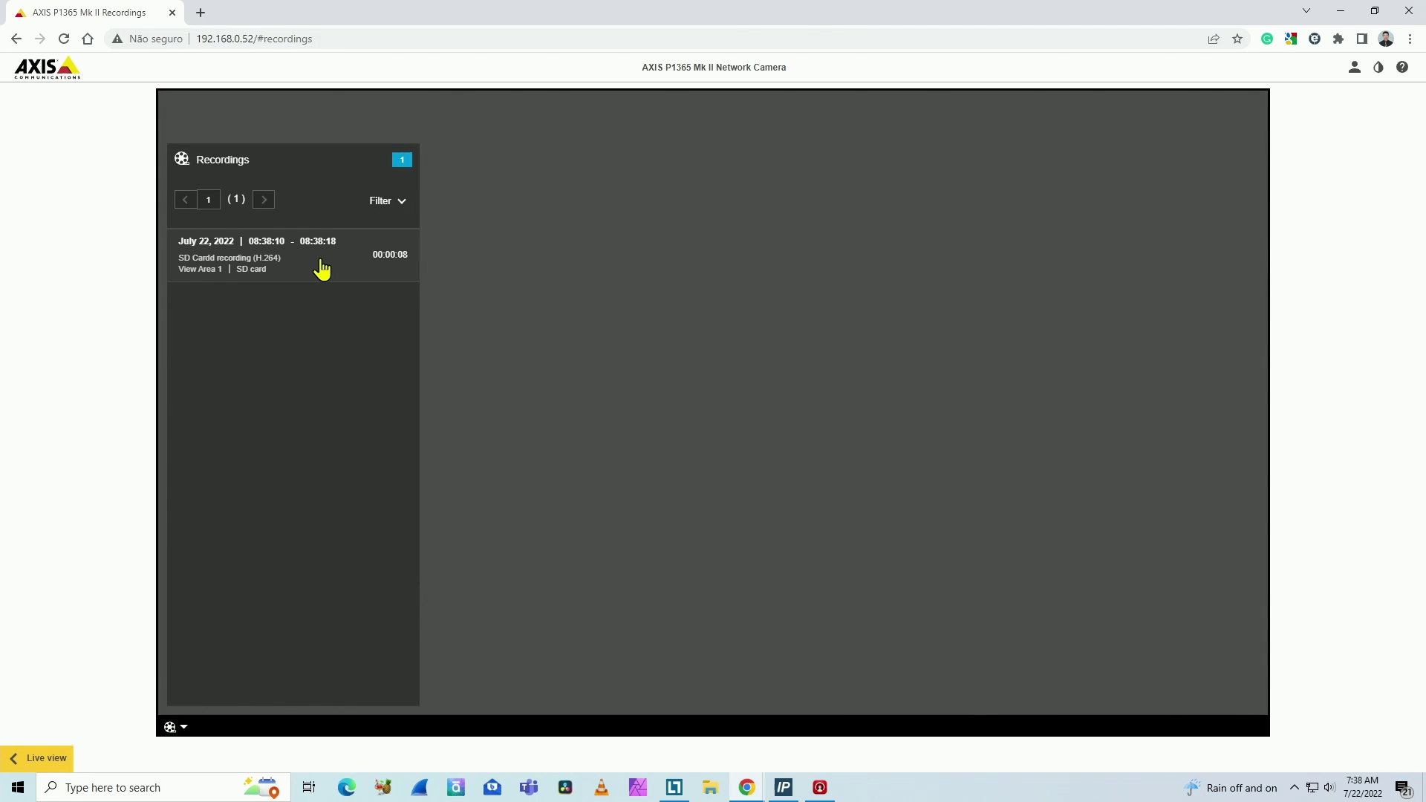
pyautogui.click(321, 270)
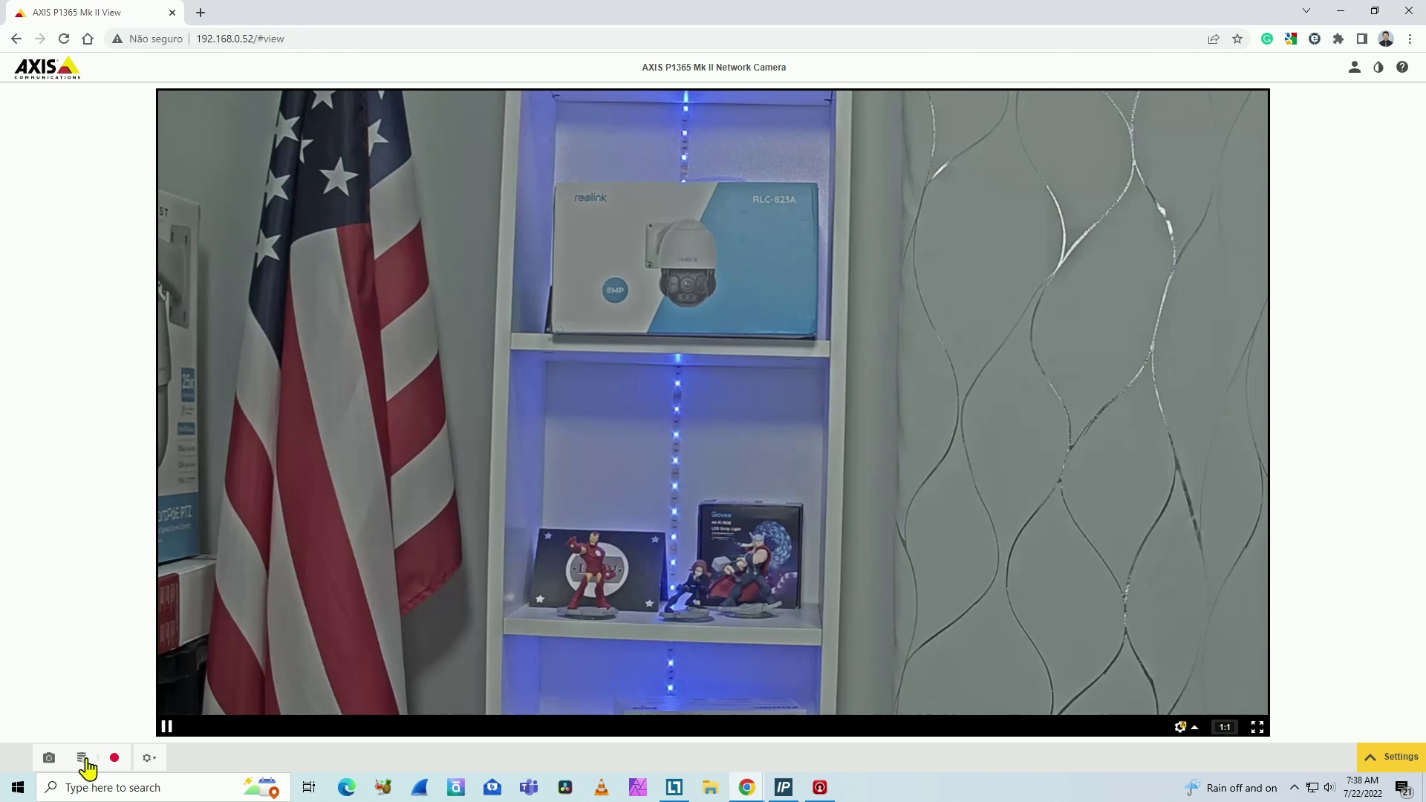
# - Open the recordings list from the storage popup and play the July 22 clip
pyautogui.click(84, 759)
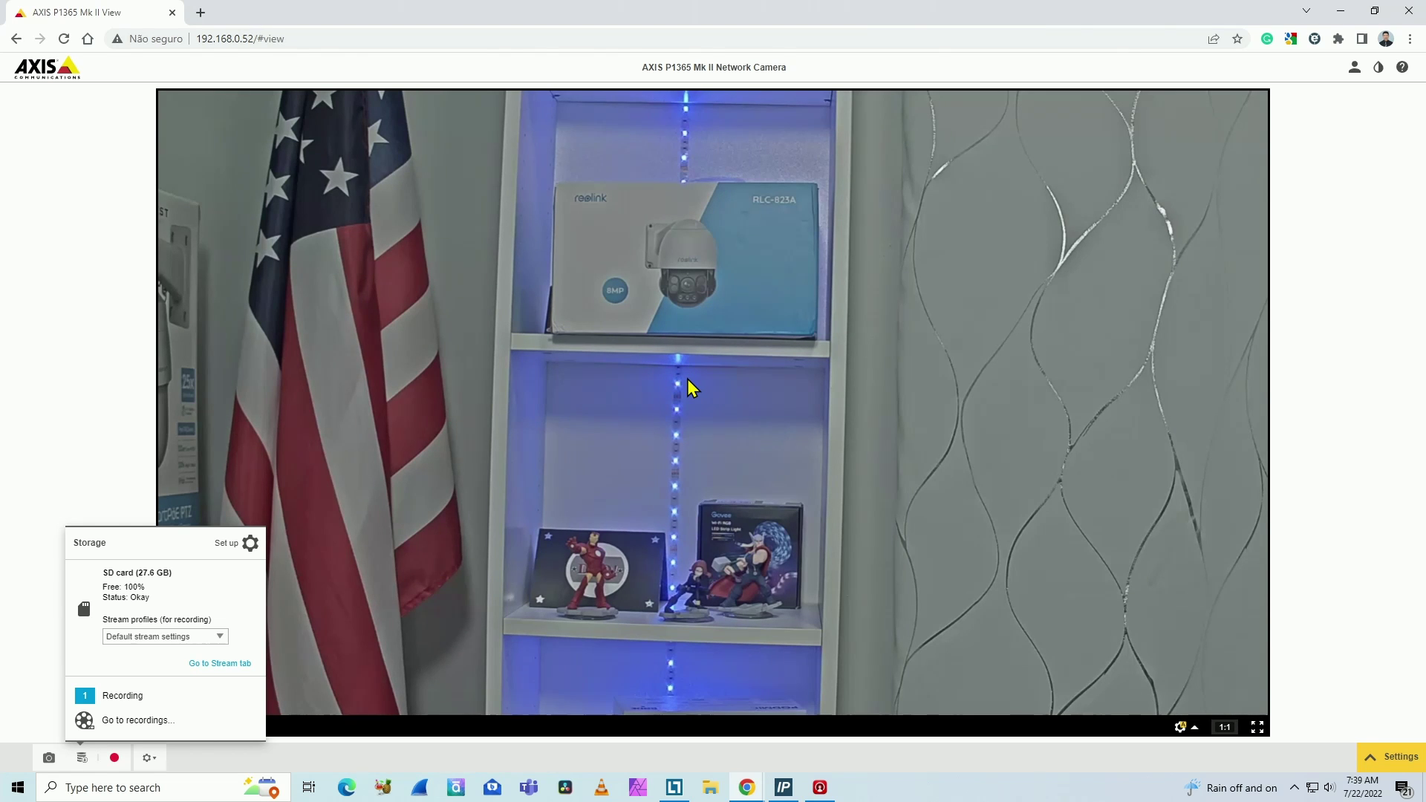
pyautogui.click(130, 720)
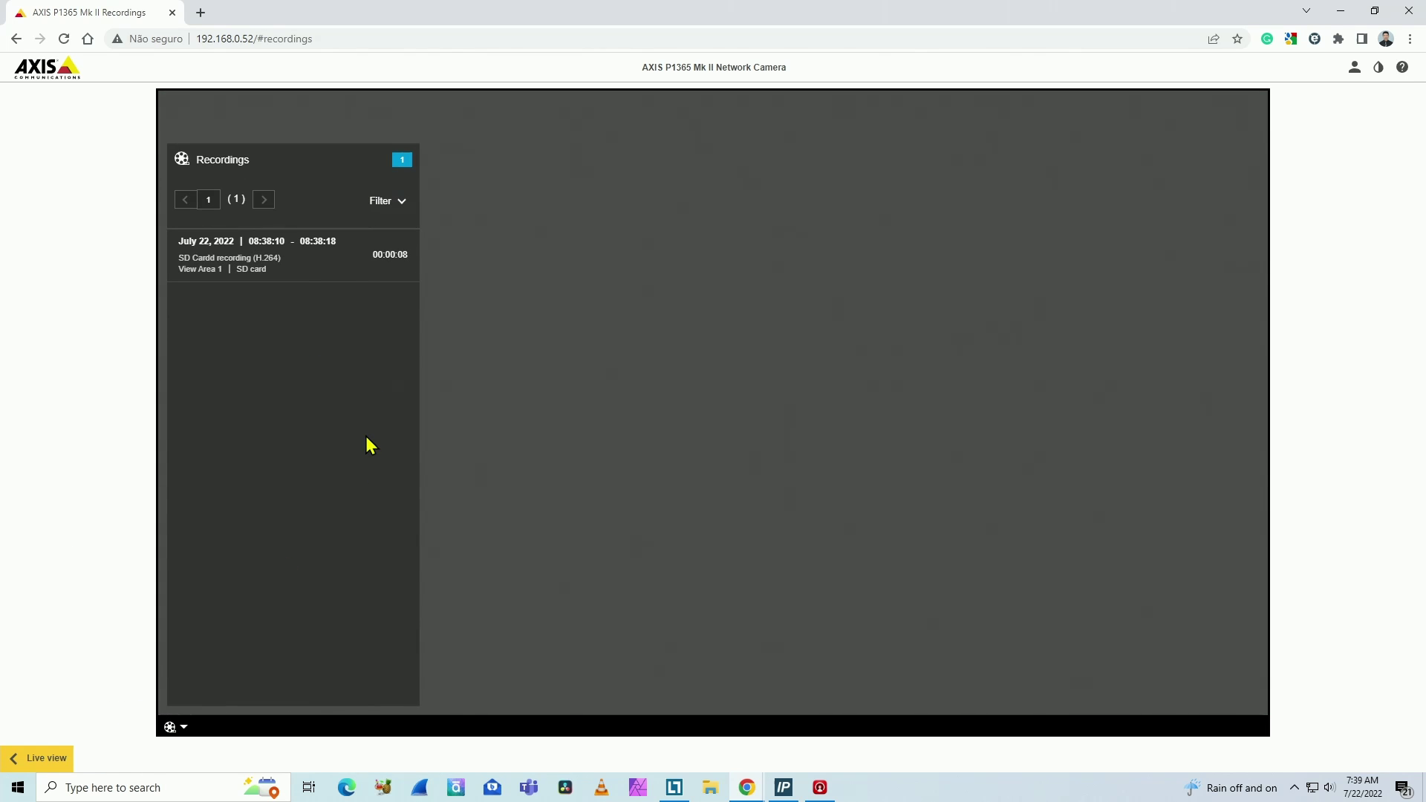
pyautogui.click(299, 275)
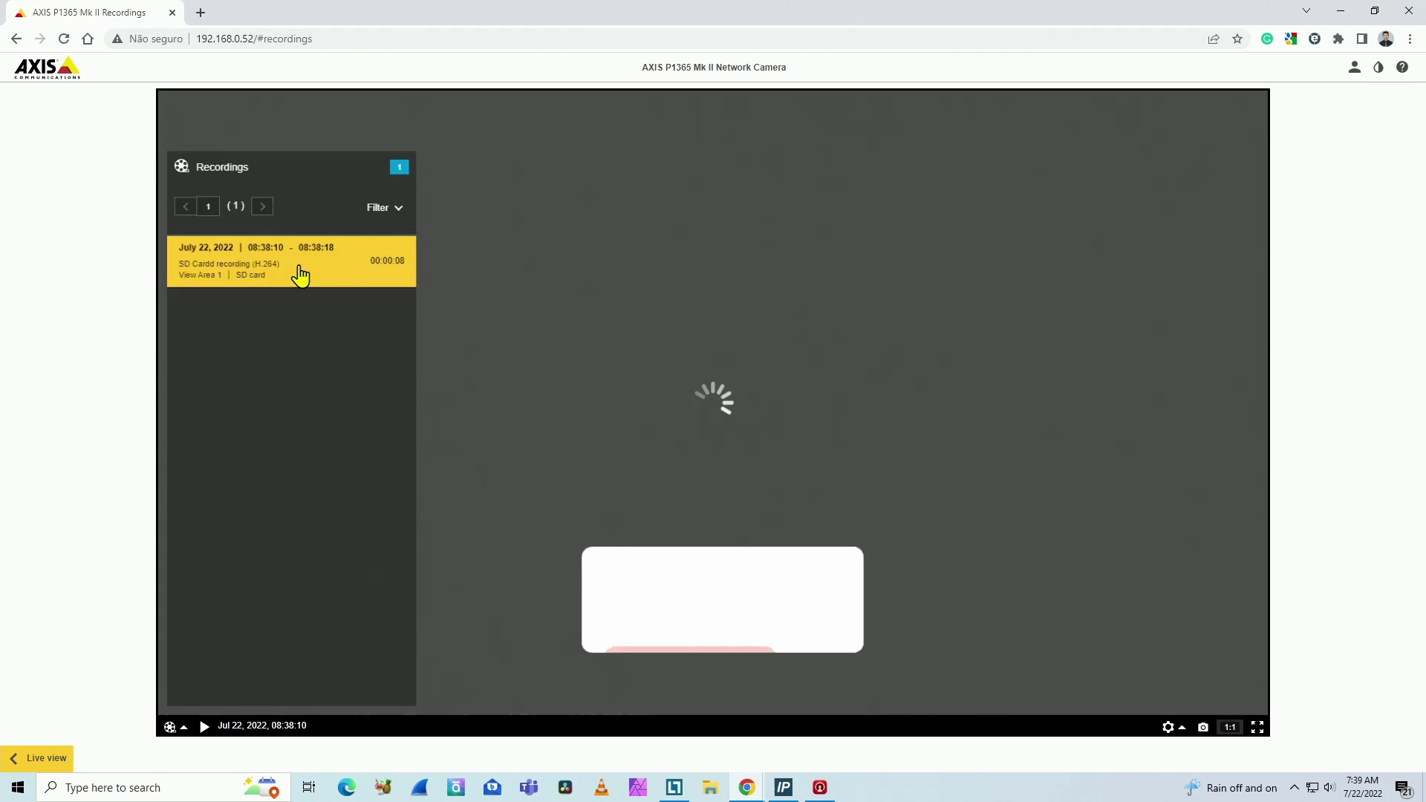